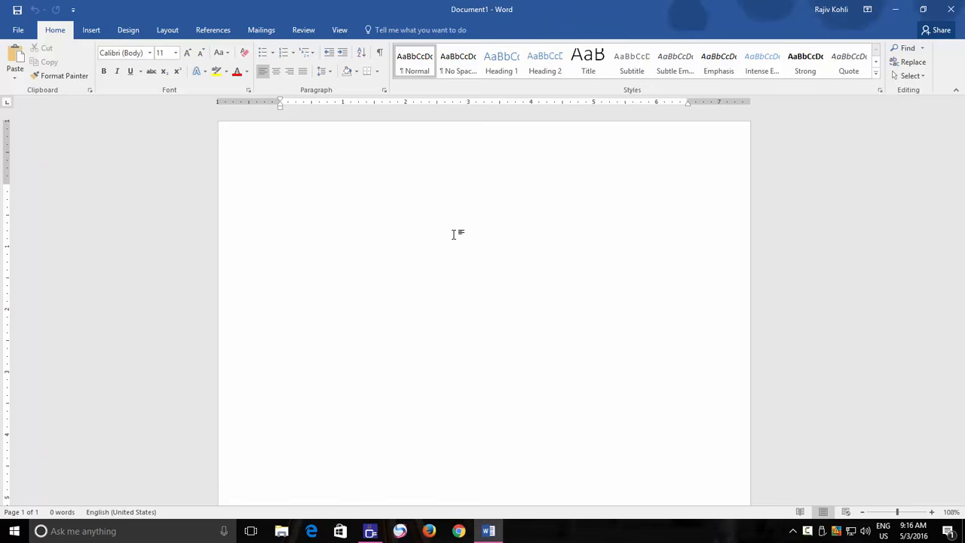
Insert a rectangle shape about 3.16" wide and 1.77" high near the beginning of the blank page
left_click(98, 36)
left_click(185, 79)
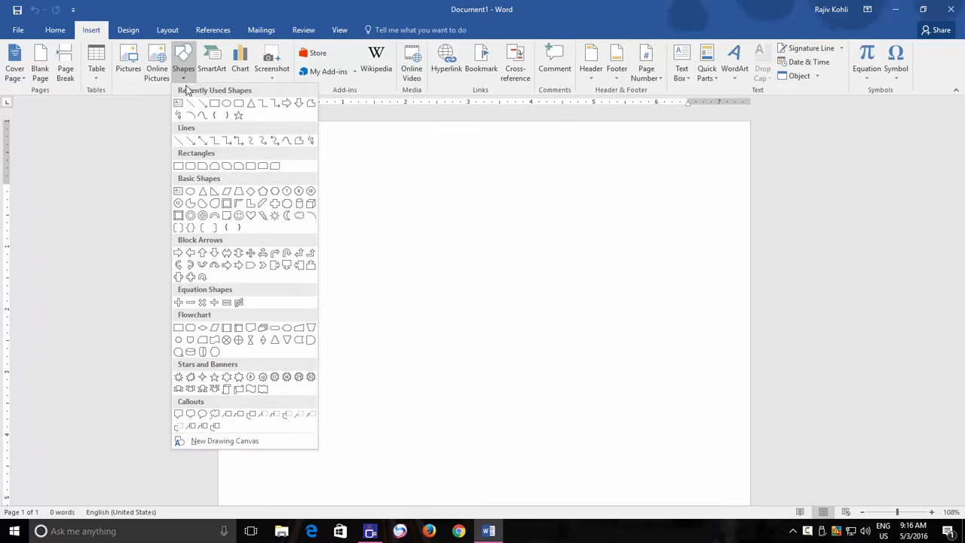
left_click(214, 102)
left_click_drag(321, 194, 520, 304)
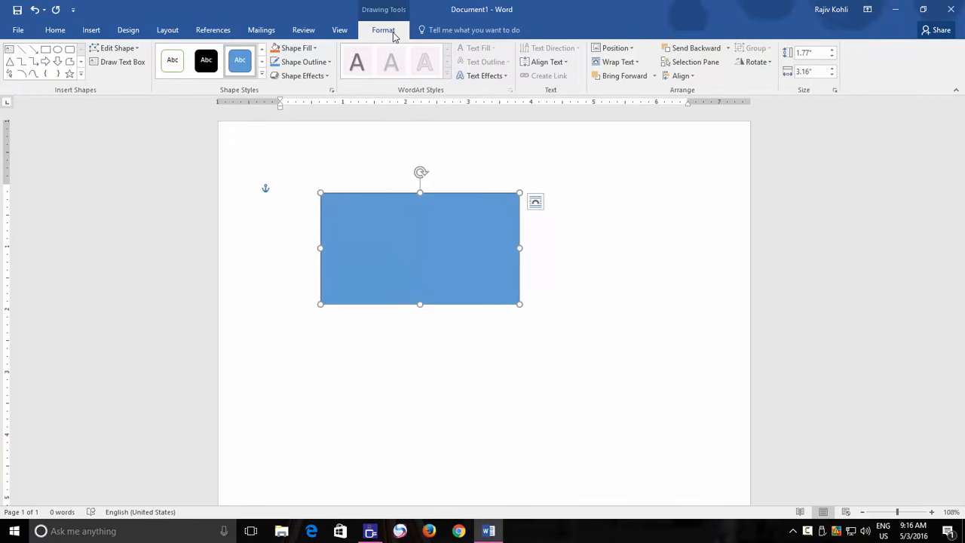
left_click(569, 215)
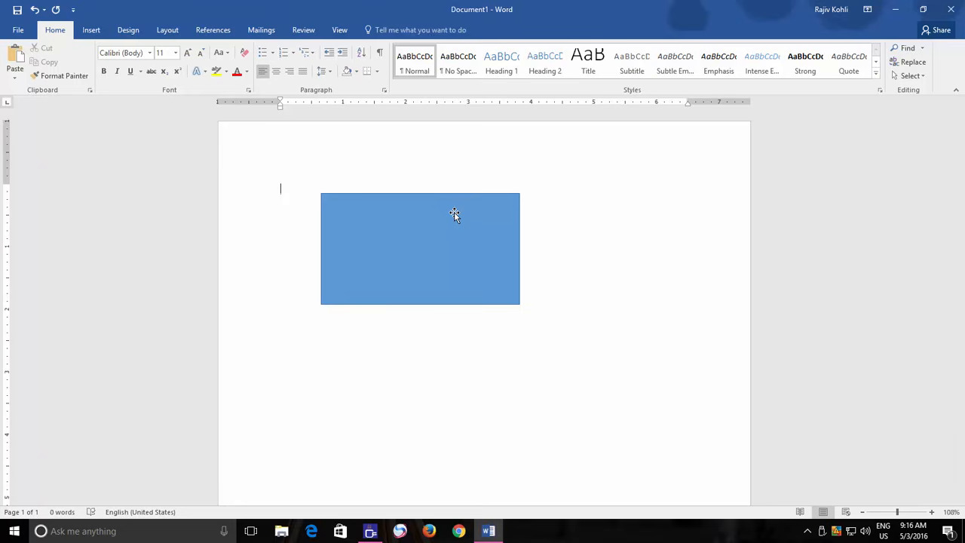
Compare the layout alignment options with nothing selected and with the rectangle selected
left_click(166, 30)
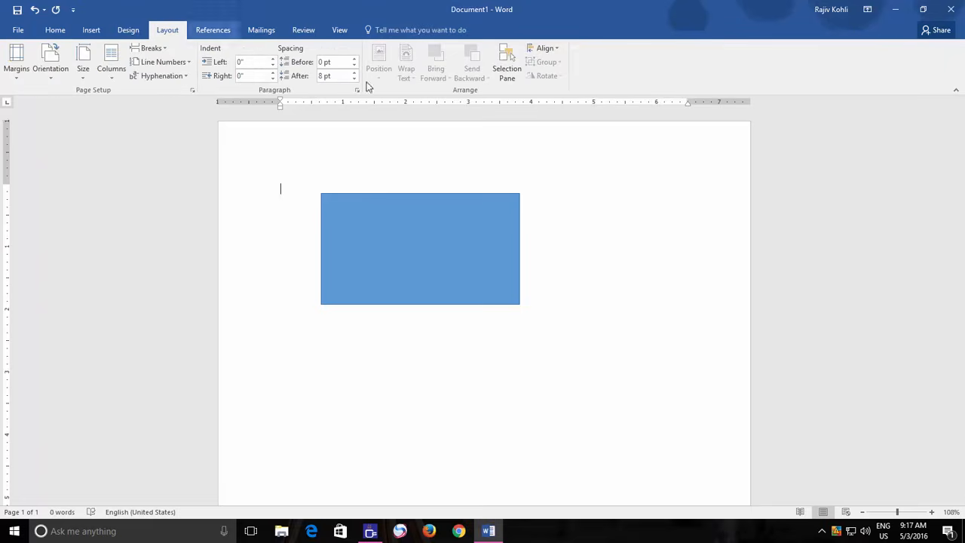
left_click(550, 50)
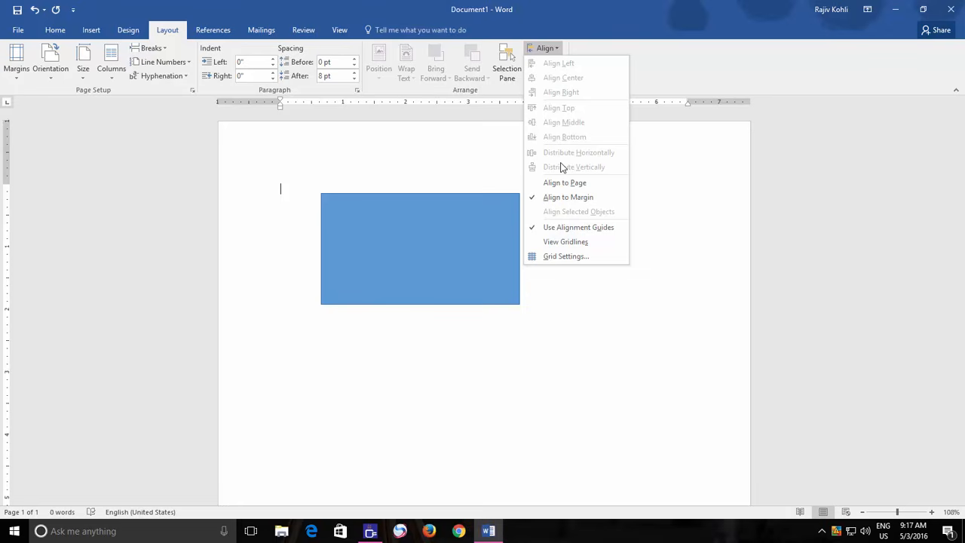
left_click(409, 225)
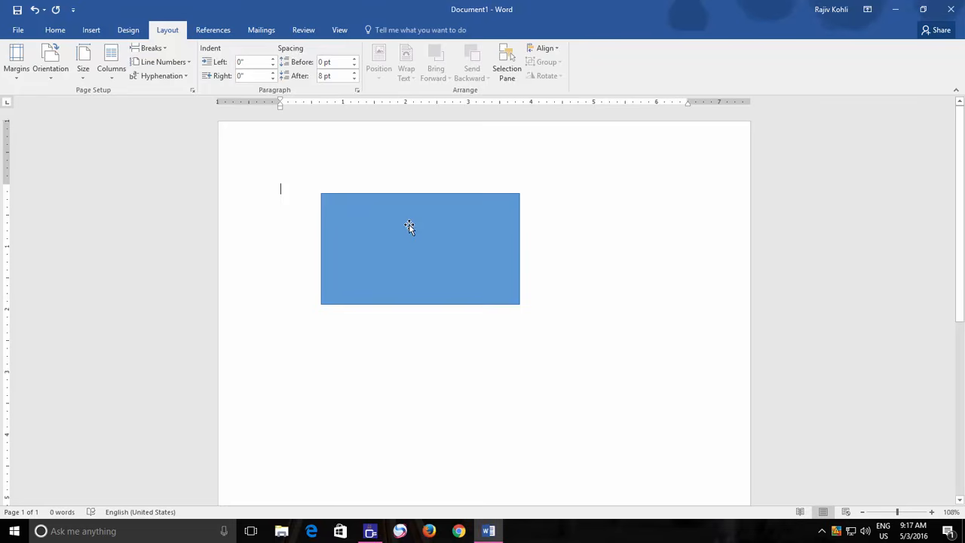
left_click(409, 225)
left_click(545, 48)
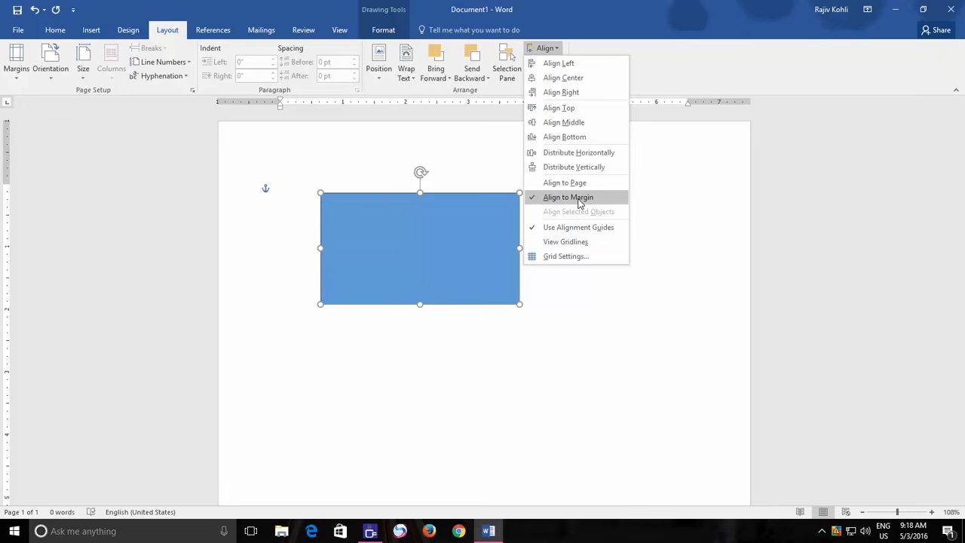
left_click(686, 202)
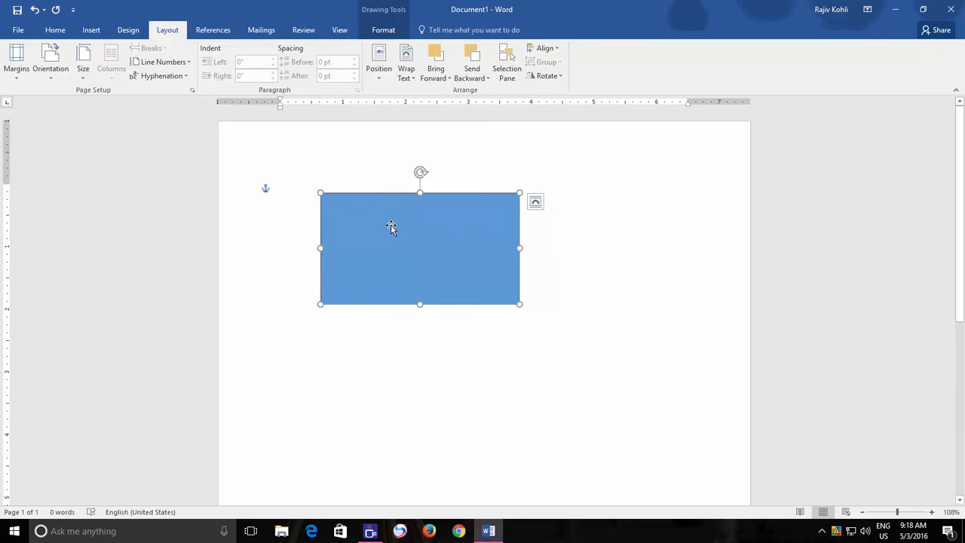
Align the rectangle to the horizontal center and vertical middle of the area within the margins
left_click(389, 33)
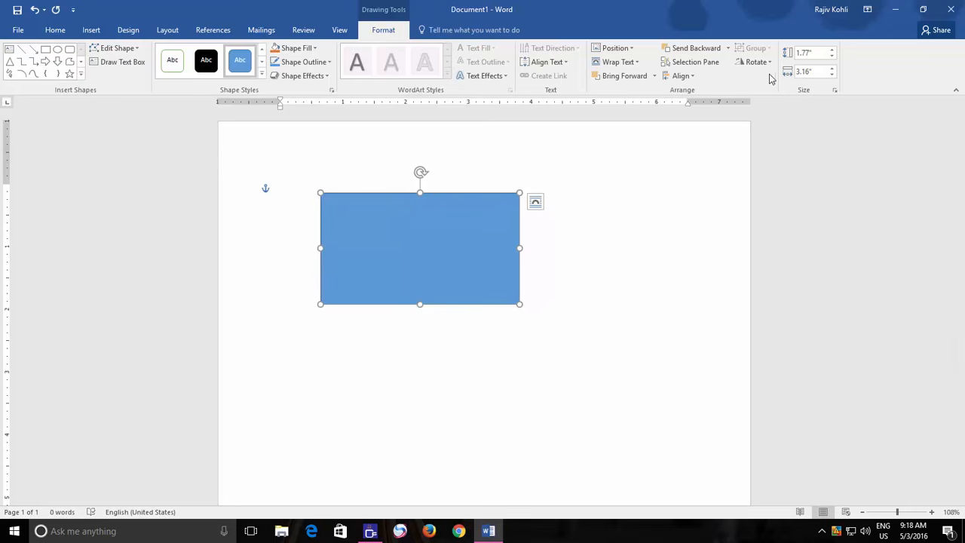
left_click(679, 75)
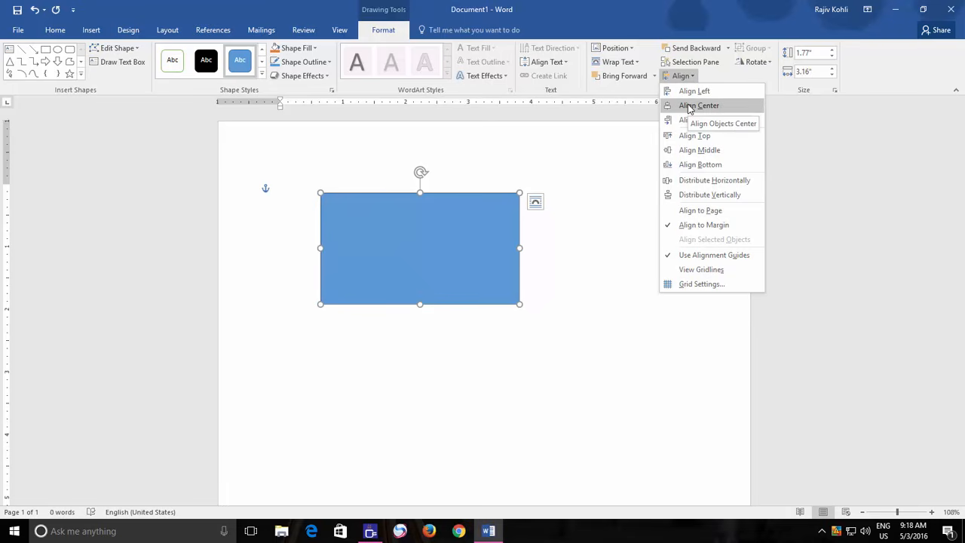
left_click(688, 106)
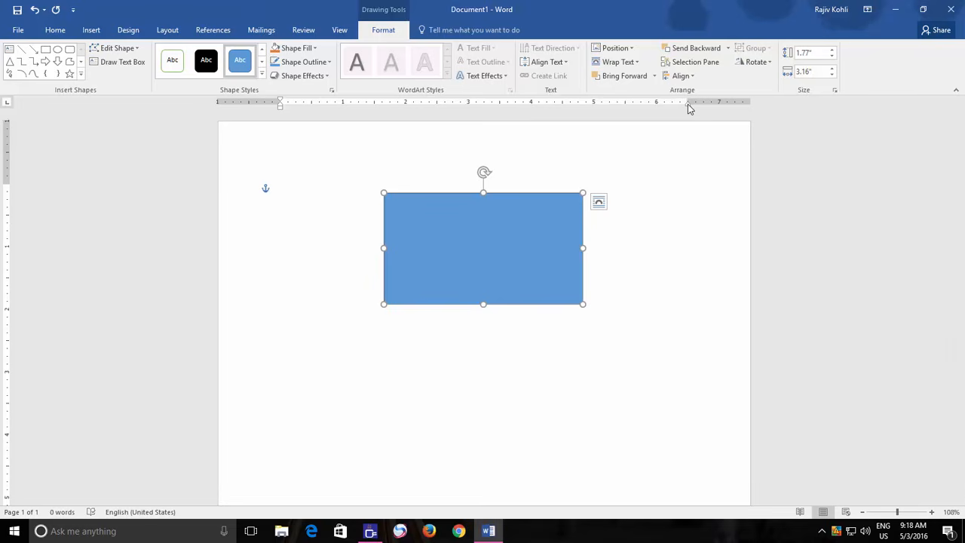
left_click(681, 76)
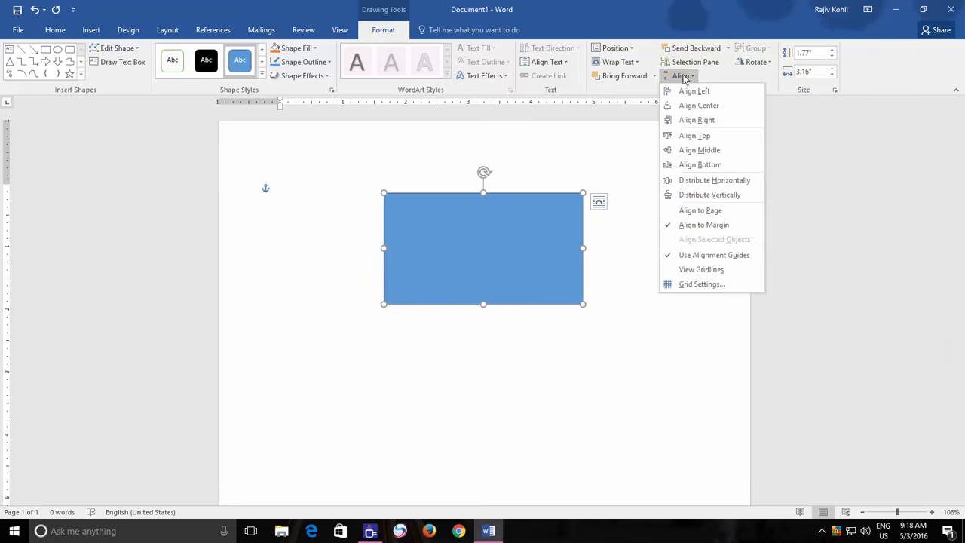
left_click(689, 151)
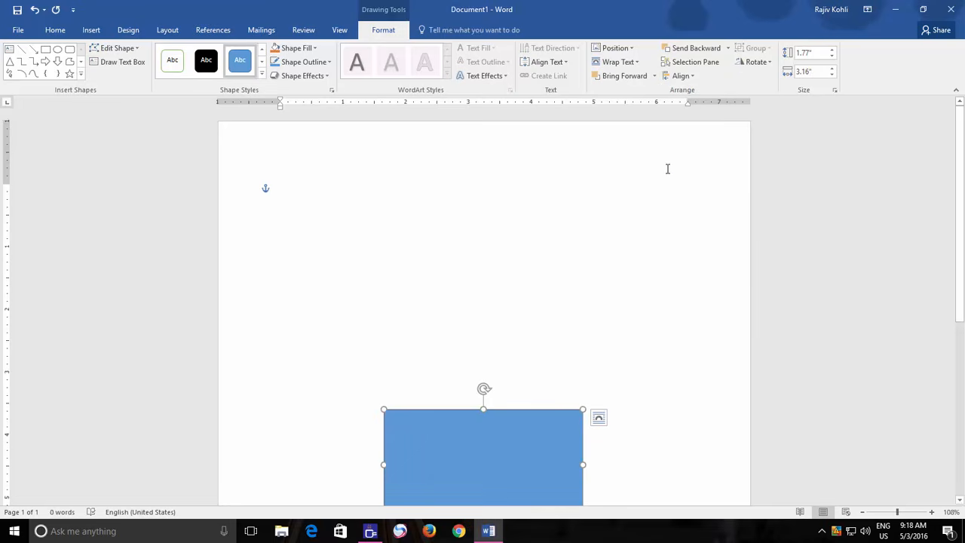
scroll(667, 168, "down", 2)
scroll(665, 168, "down", 7)
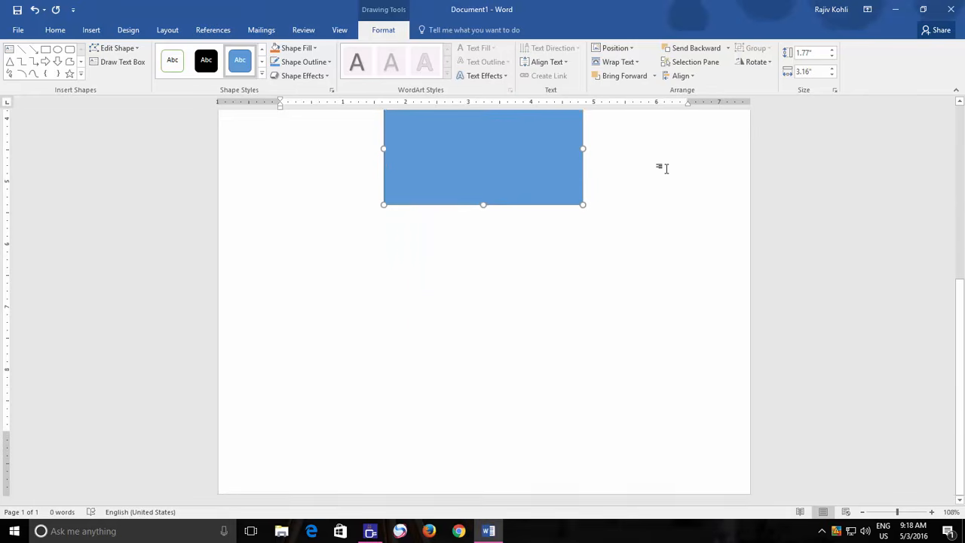
scroll(665, 168, "up", 8)
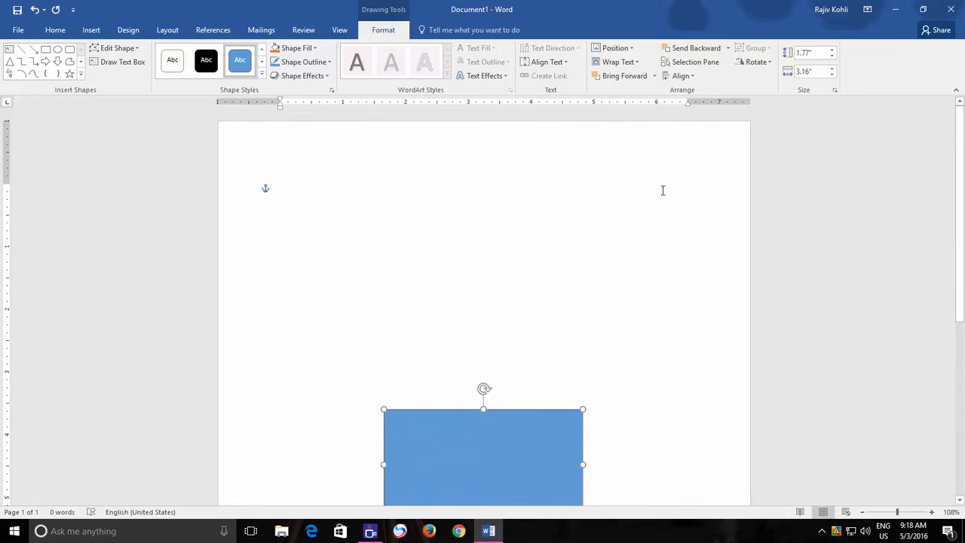
Align the horizontally centered rectangle to the bottom margin of the page
left_click(680, 76)
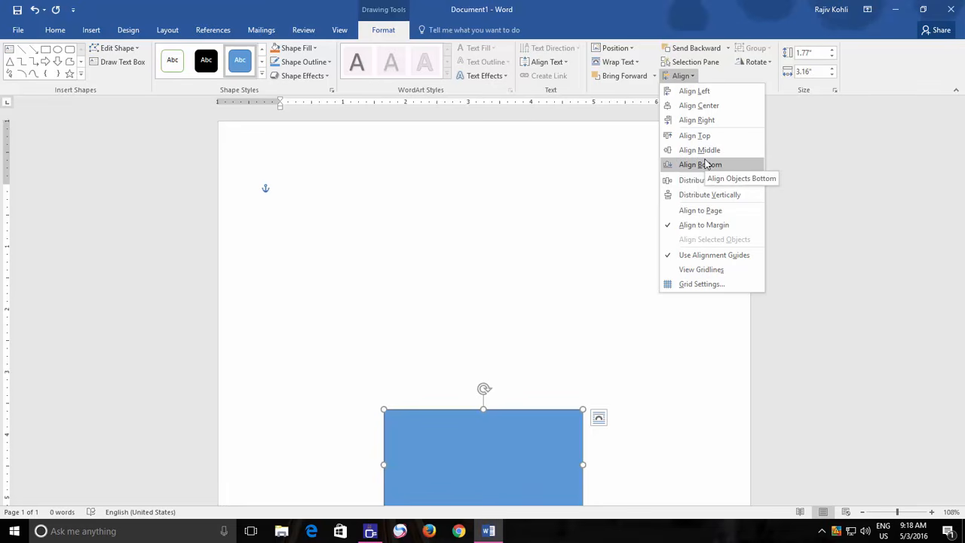
left_click(701, 165)
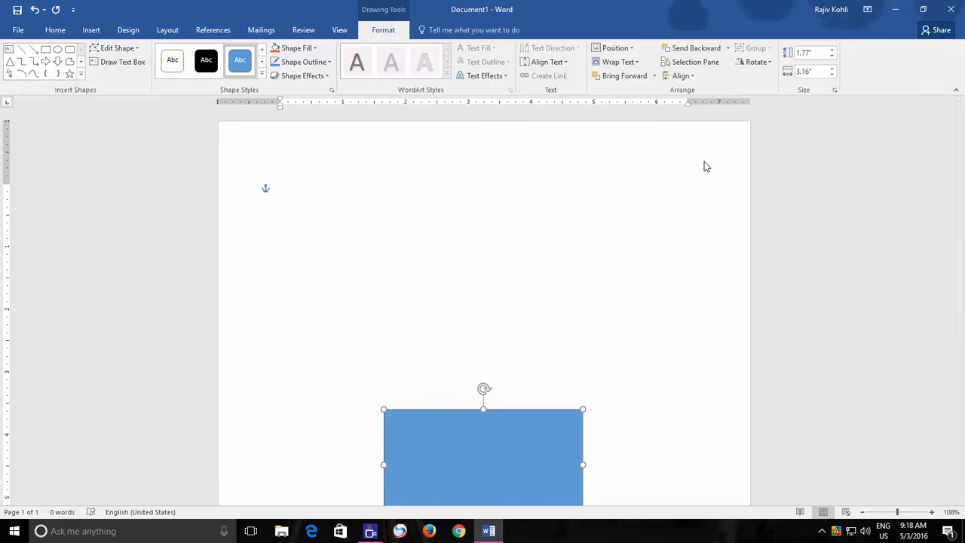
scroll(693, 161, "down", 5)
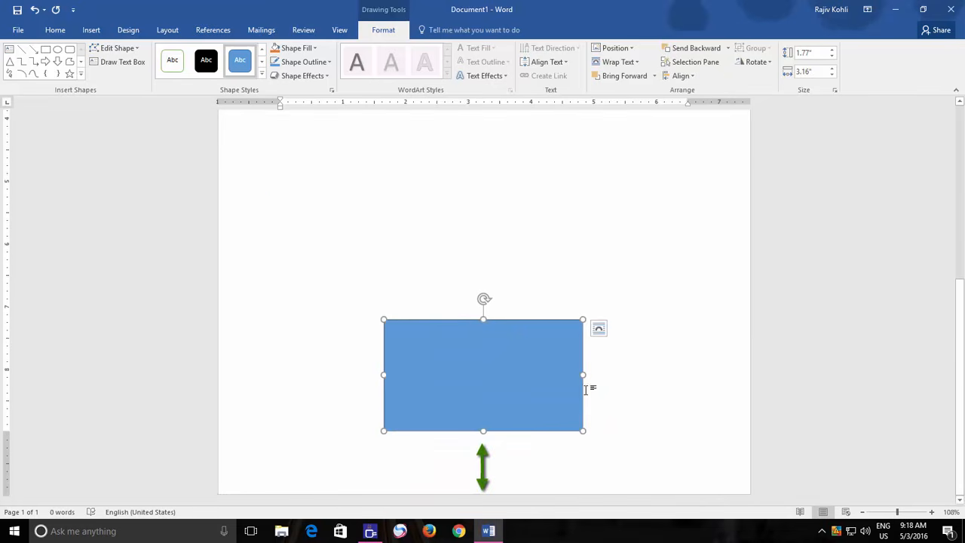
Align the rectangle to the top margin and to the right margin of the page
left_click(691, 76)
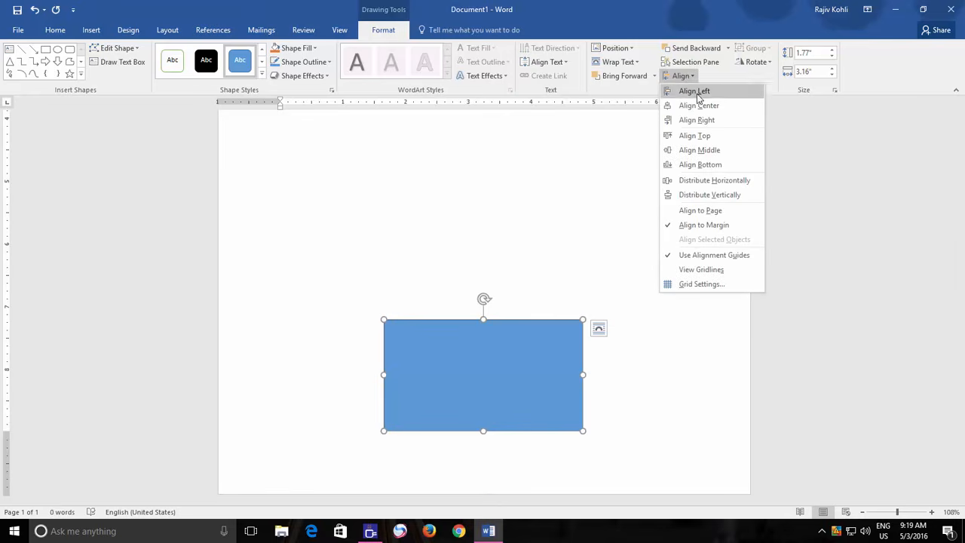
left_click(720, 141)
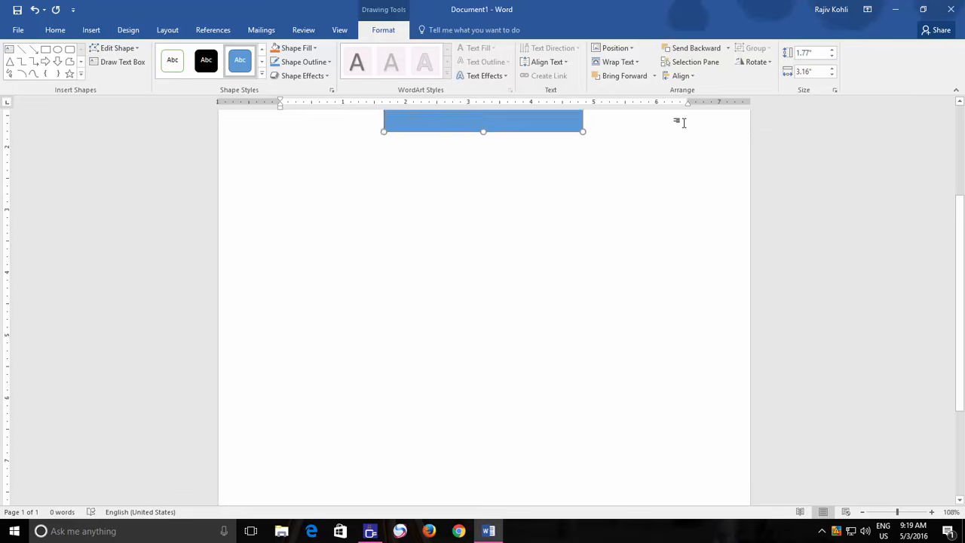
left_click(680, 75)
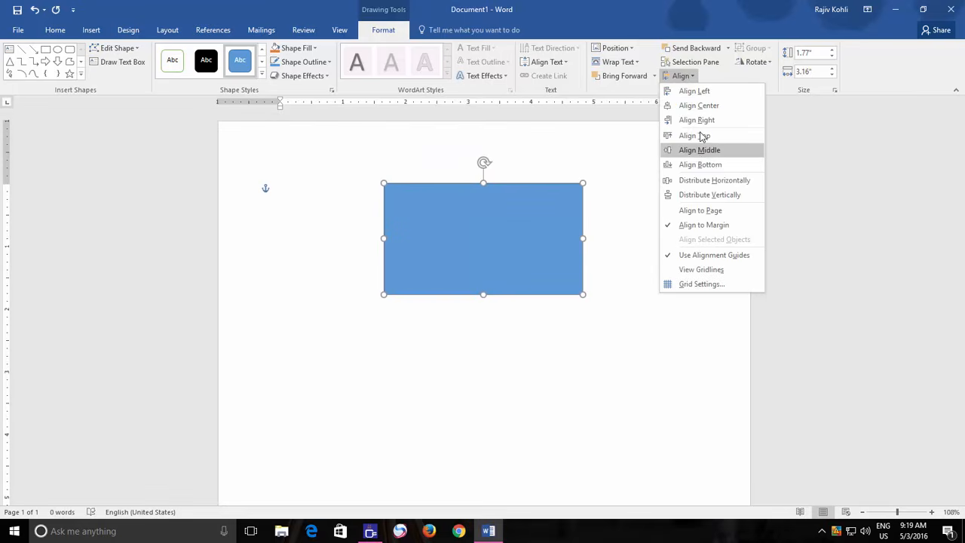
left_click(700, 122)
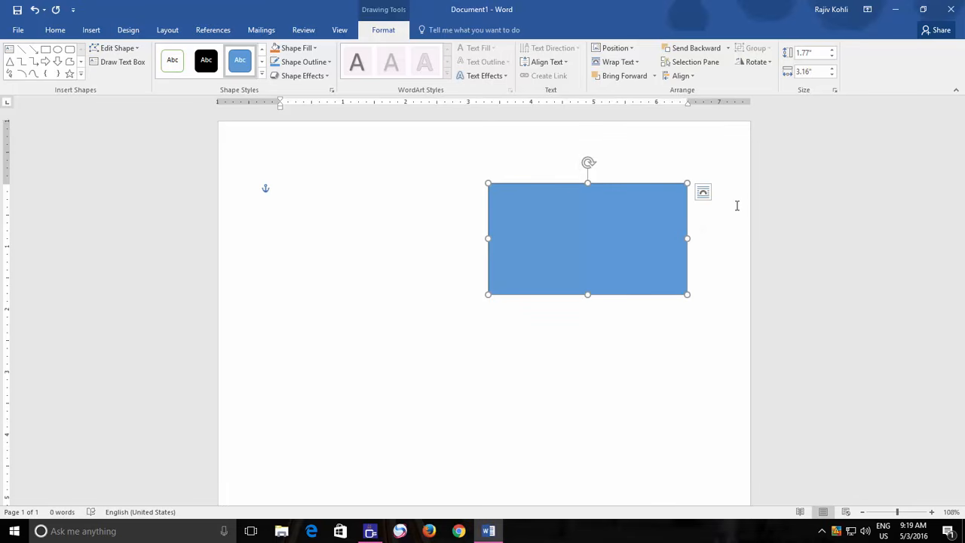
Align the rectangle to the bottom margin, placing it in the lower-right corner within the margins
left_click(680, 76)
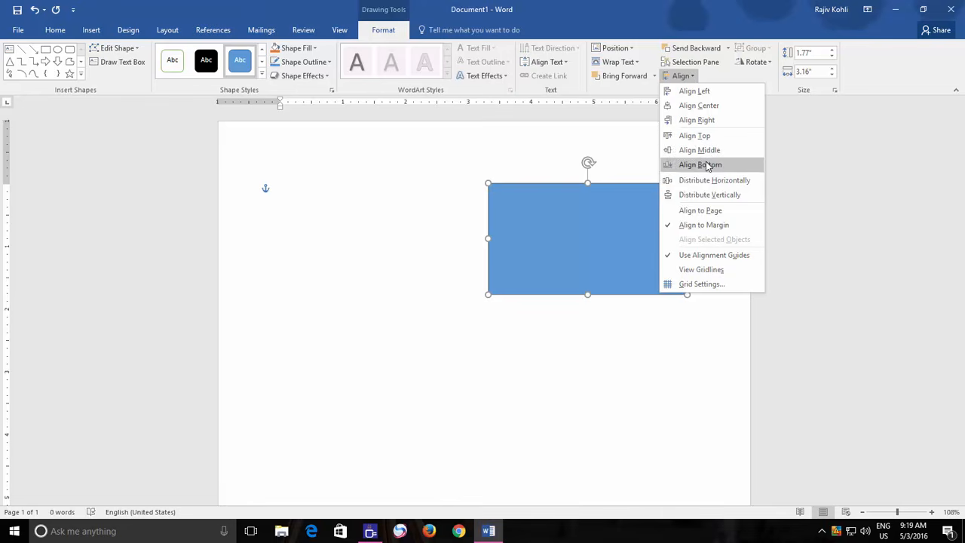
left_click(705, 163)
left_click(689, 78)
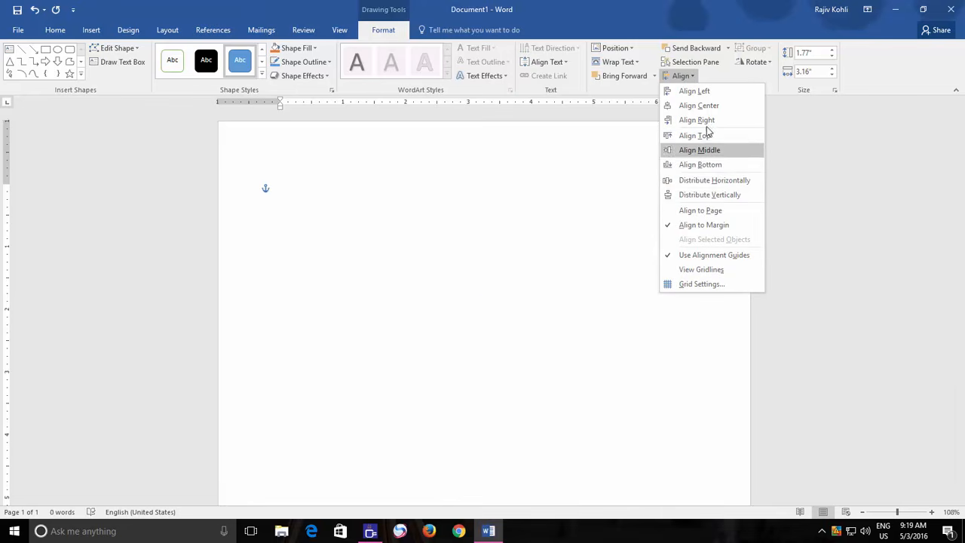
left_click(700, 148)
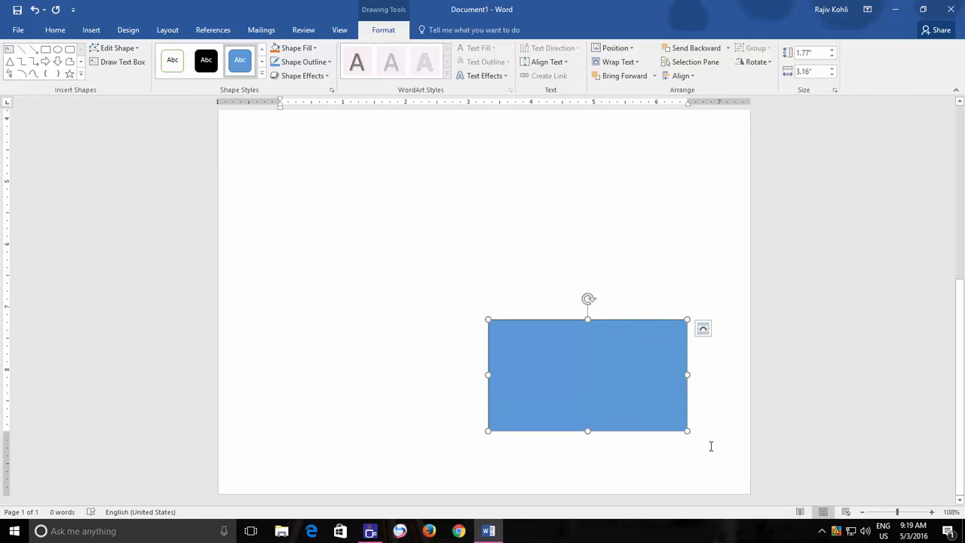
Set alignment relative to the page instead of the margins, and align the rectangle to the page's top and left edges
left_click(681, 77)
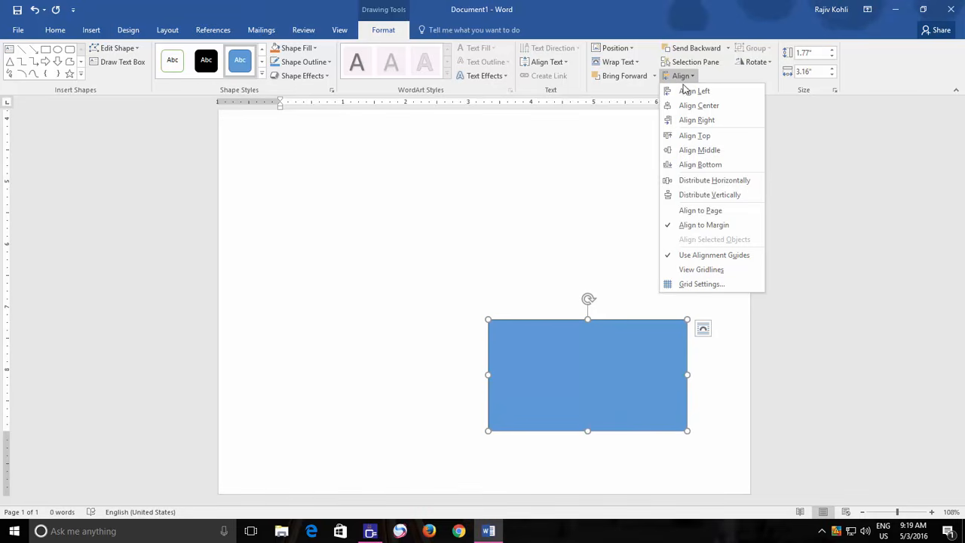
left_click(700, 211)
left_click(687, 76)
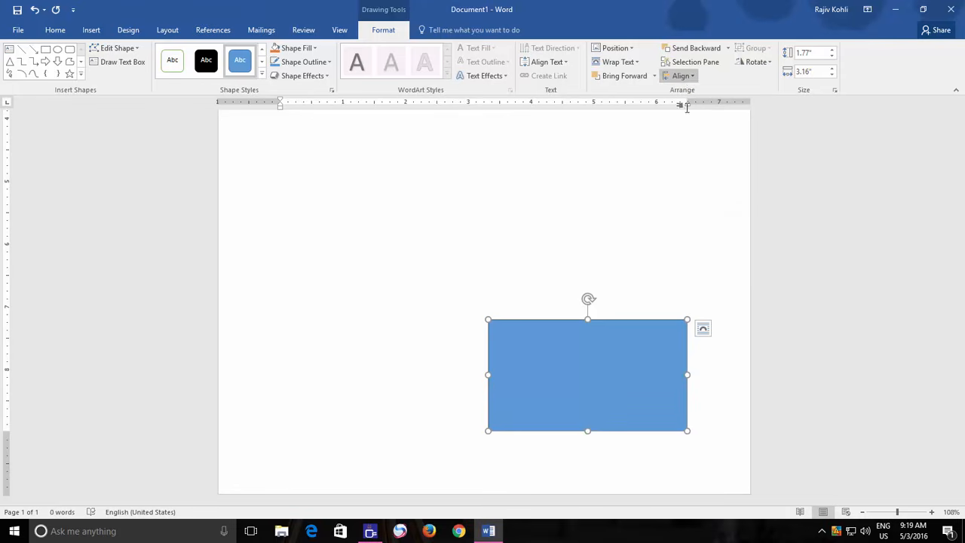
left_click(687, 139)
left_click(681, 76)
left_click(688, 106)
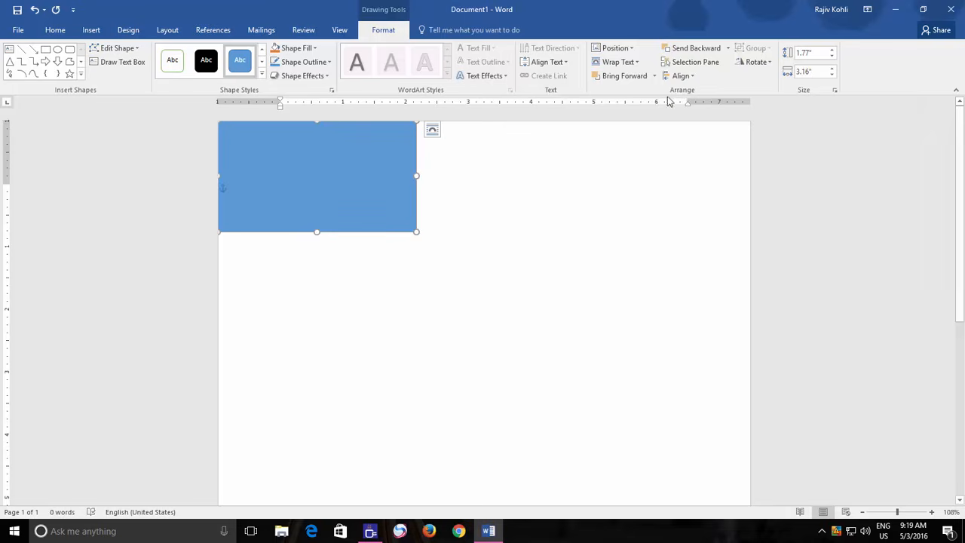
Check the alignment reference and examine the rectangle's placement at the page edges in the print preview
left_click(681, 76)
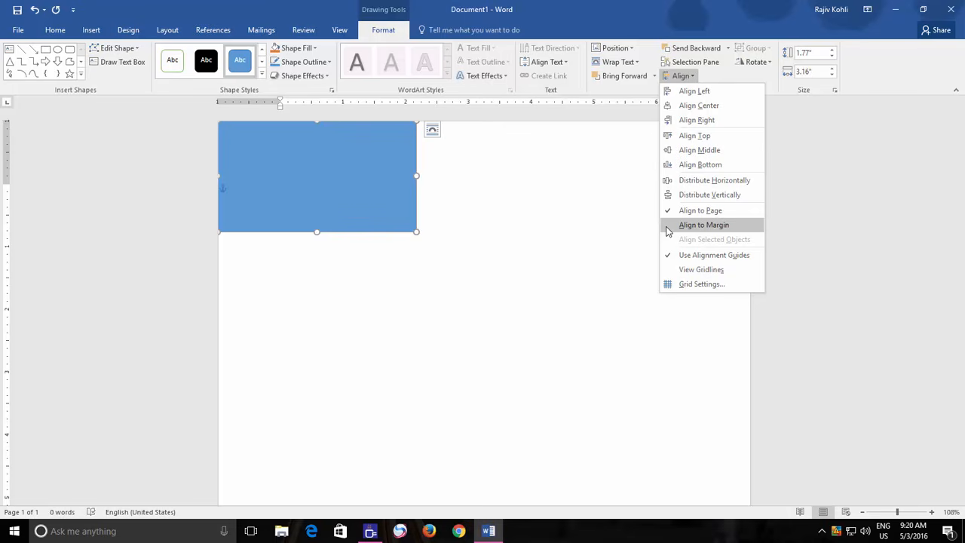
left_click(455, 166)
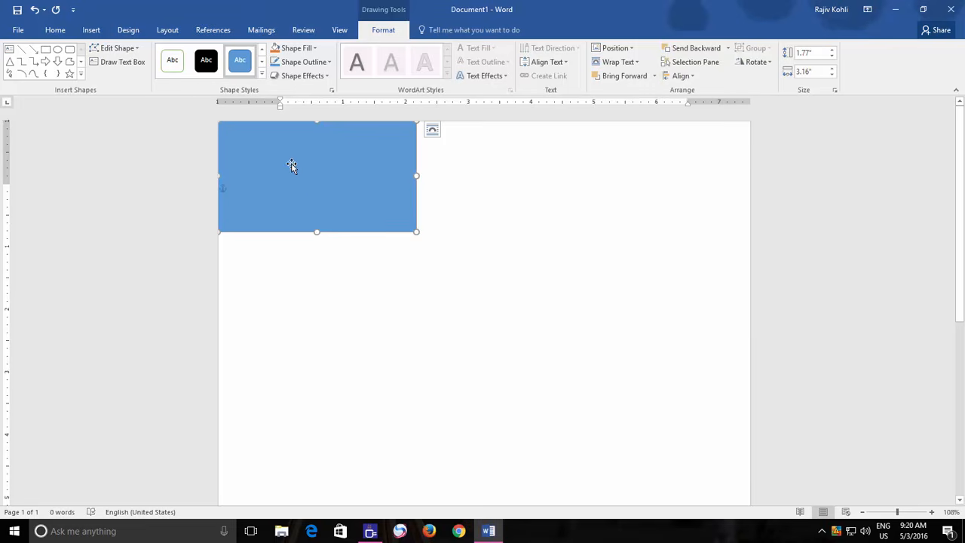
left_click(20, 32)
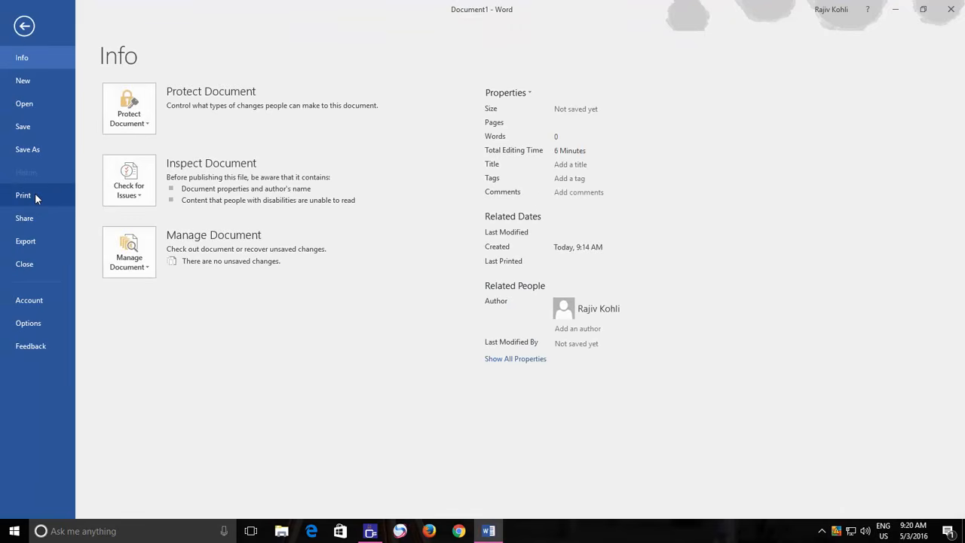
left_click(35, 194)
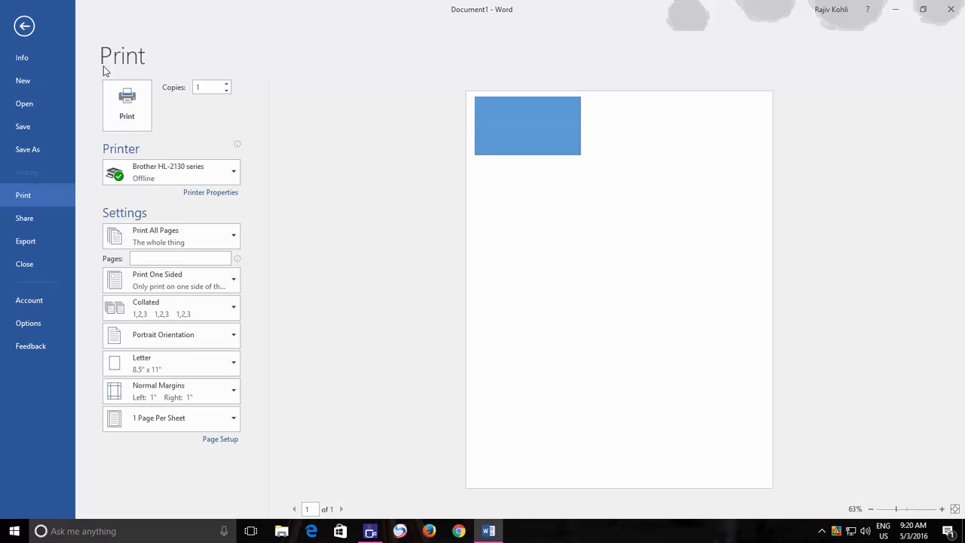
left_click(24, 28)
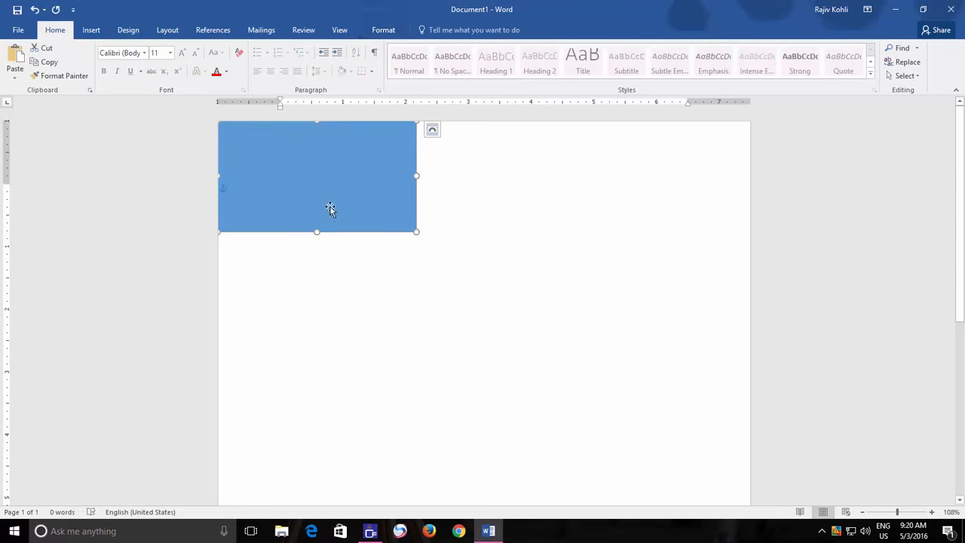
Set alignment relative to the margins, and align the rectangle to the horizontal center and the top margin
left_click(384, 30)
left_click(684, 76)
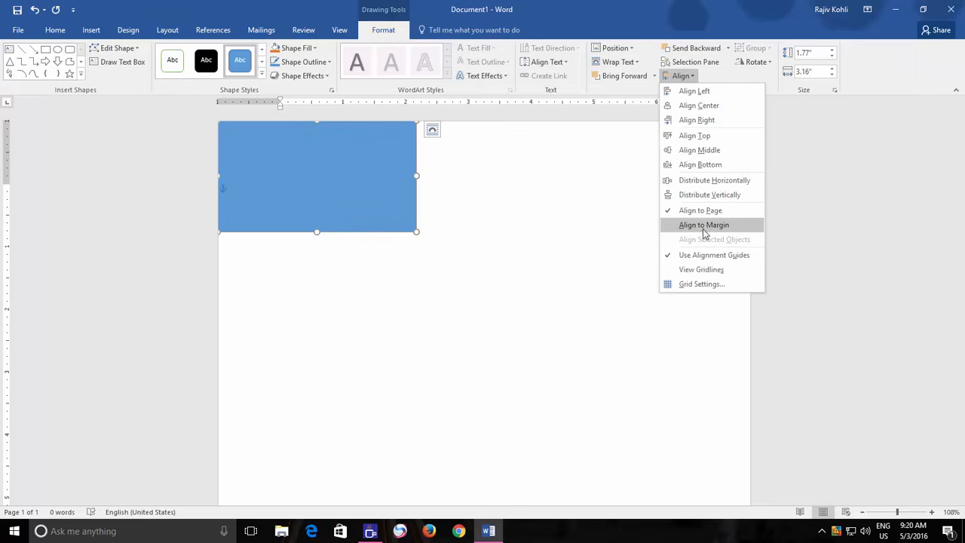
left_click(703, 225)
left_click(682, 76)
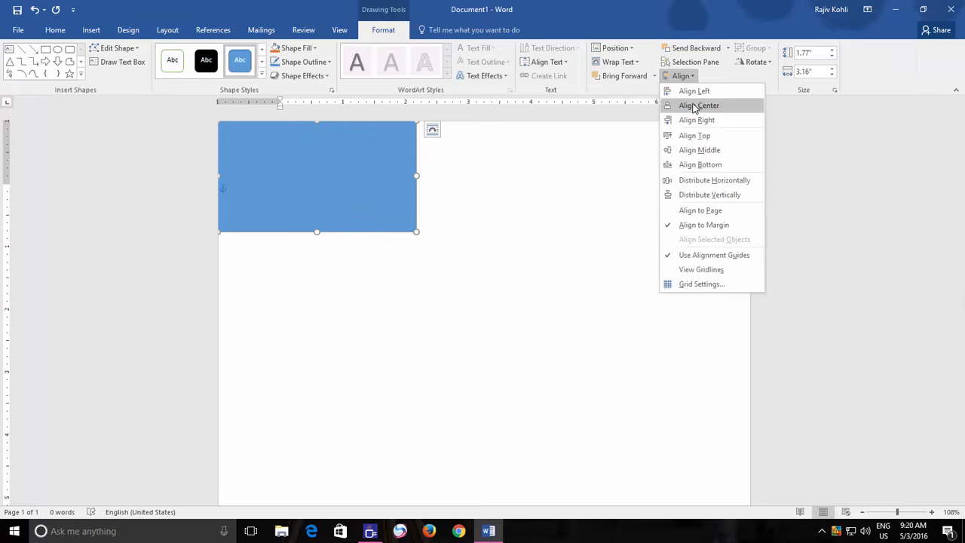
left_click(698, 105)
left_click(682, 76)
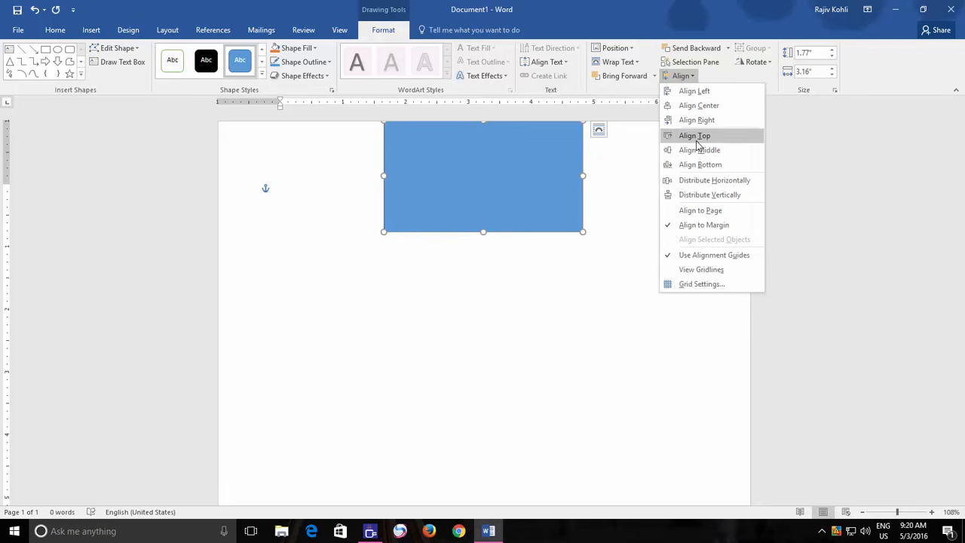
left_click(694, 136)
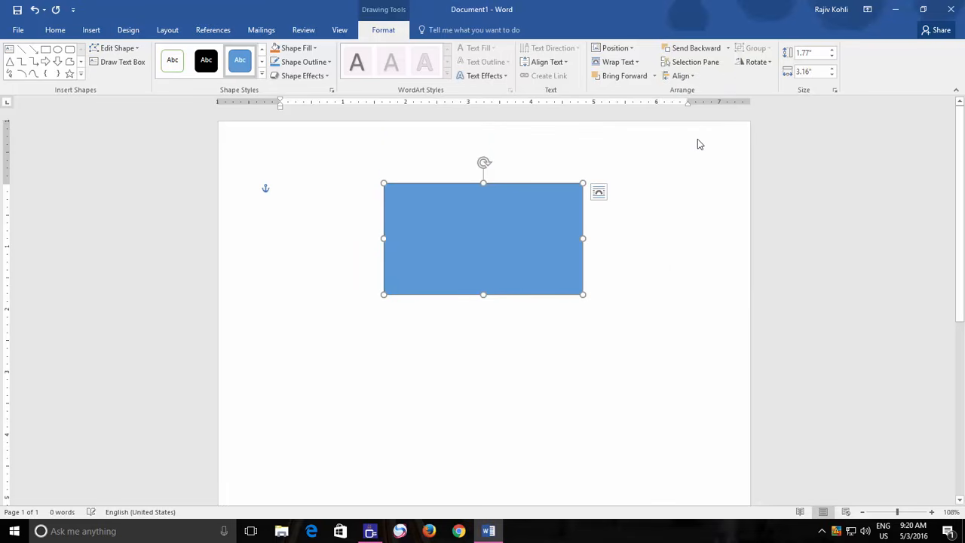
left_click(682, 76)
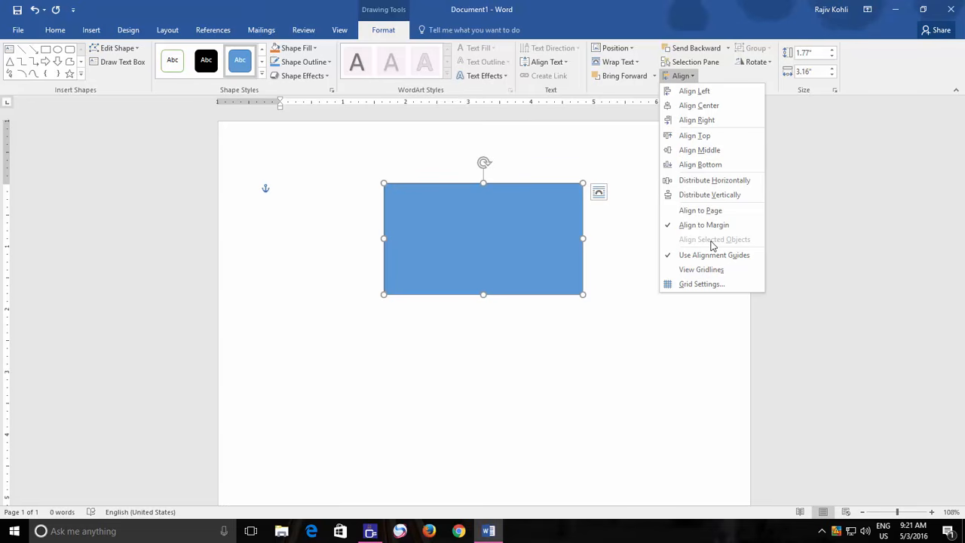
left_click(626, 223)
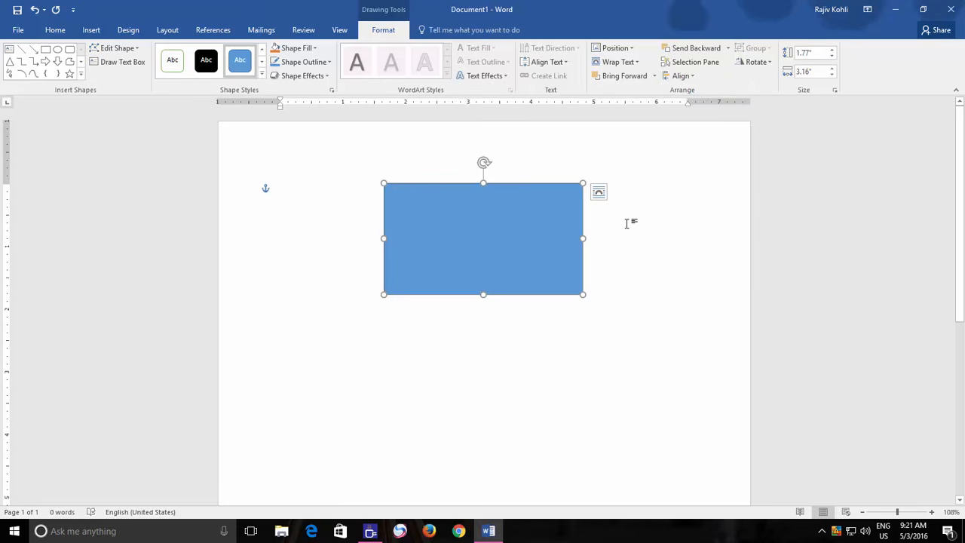
Close the document without saving it, restart Word and create a new blank document
left_click(625, 223)
left_click(950, 9)
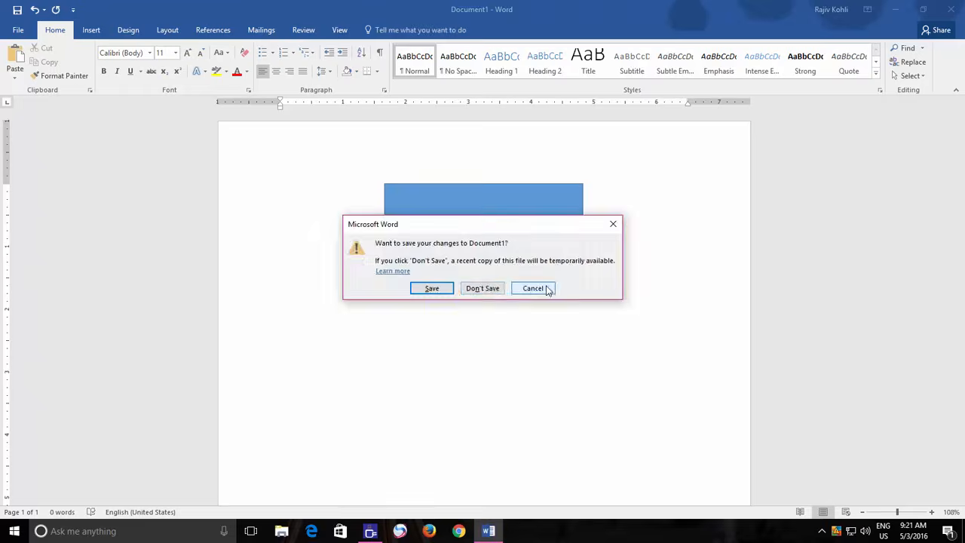
key("Return")
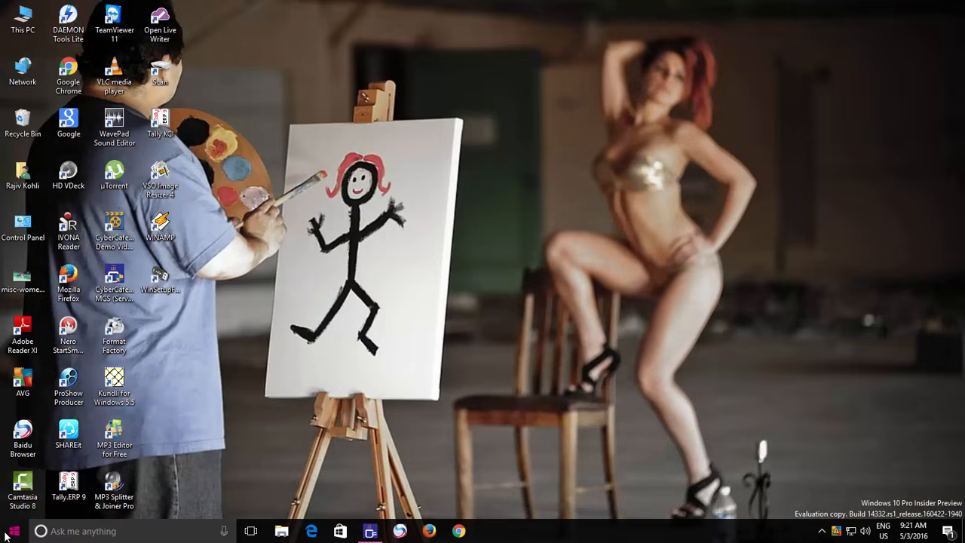
left_click(13, 531)
left_click(233, 135)
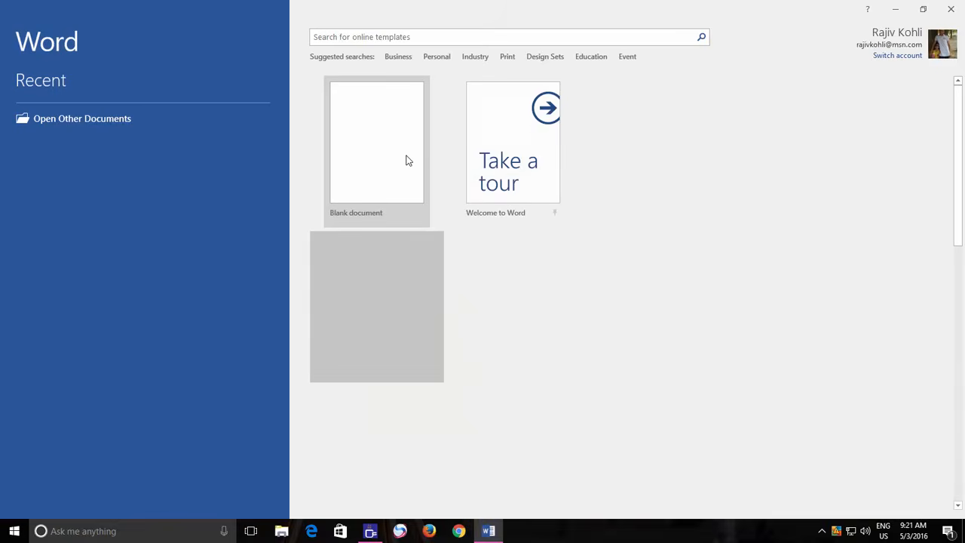
left_click(404, 159)
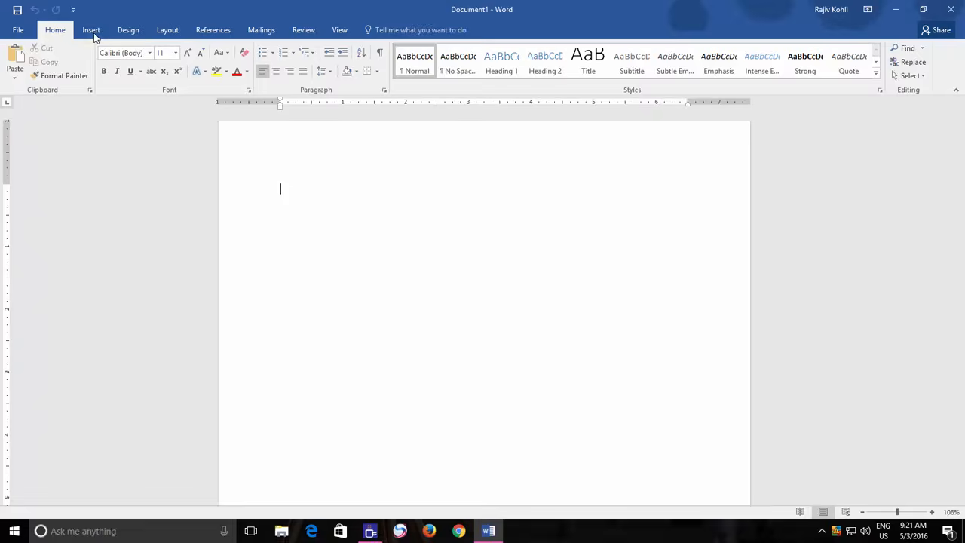
Draw a rectangle about 2.5" wide and 1.63" high in the upper-left part of the page
left_click(90, 30)
left_click(183, 66)
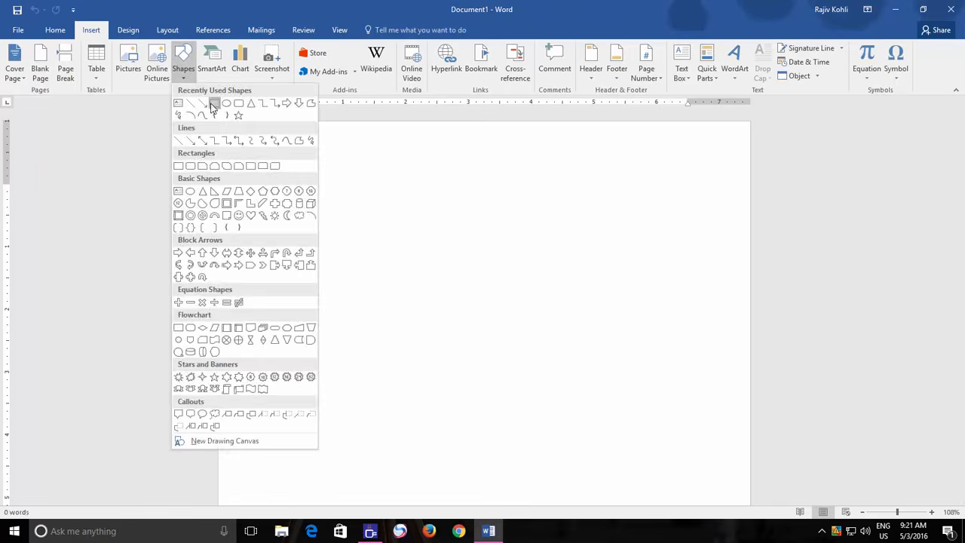
left_click(213, 104)
mouse_move(272, 189)
left_mouse_down()
mouse_move(369, 272)
mouse_move(428, 291)
left_mouse_up()
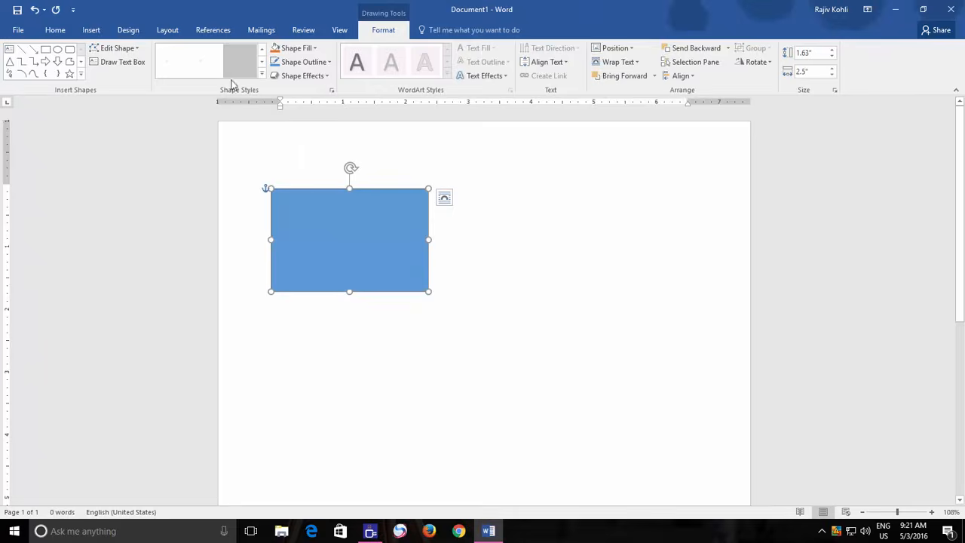
Draw an oval about 1.28" wide and 1.21" high to the right of the rectangle, and fill it with orange
left_click(90, 30)
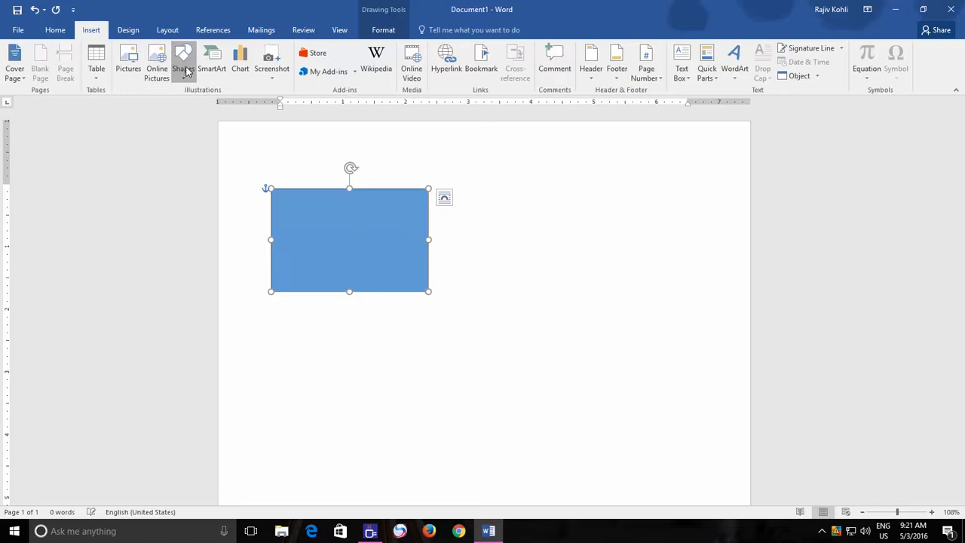
left_click(183, 61)
left_click(226, 103)
mouse_move(474, 212)
left_mouse_down()
mouse_move(497, 251)
mouse_move(555, 285)
left_mouse_up()
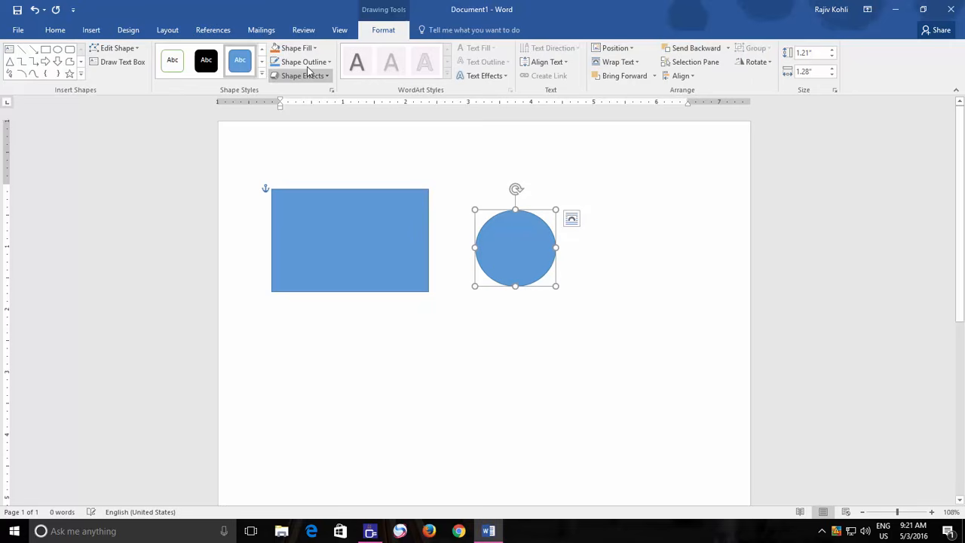
left_click(274, 51)
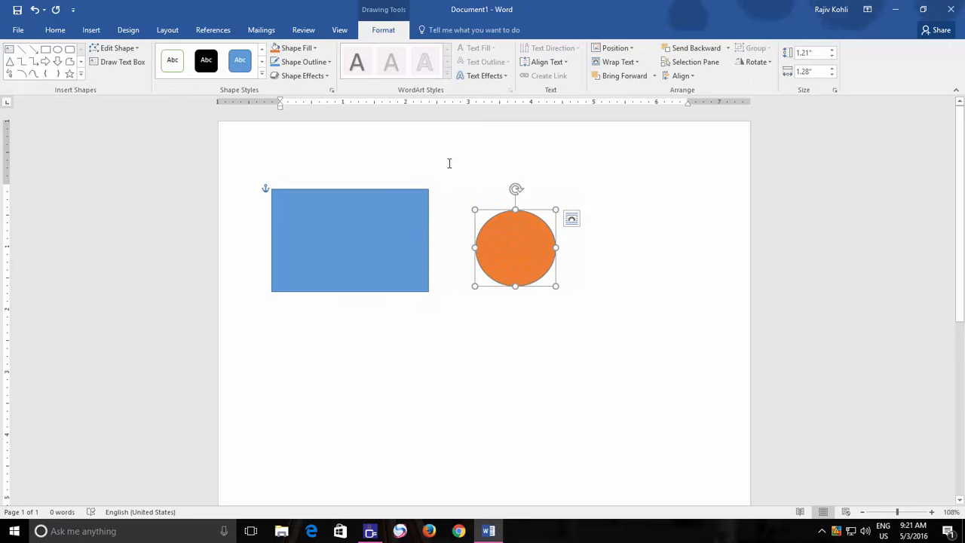
Select the rectangle and the orange oval together and center them horizontally relative to each other
left_click(389, 237)
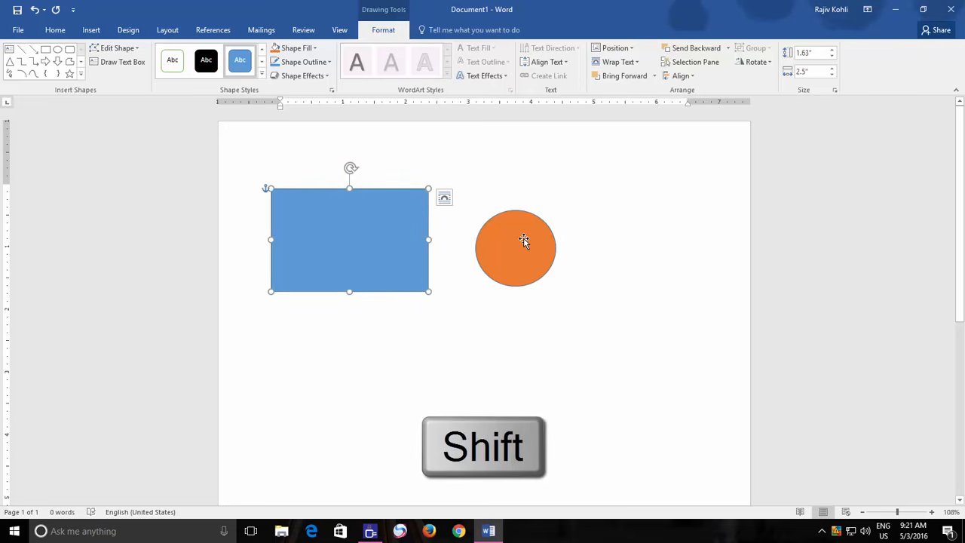
left_click(524, 240, "shift")
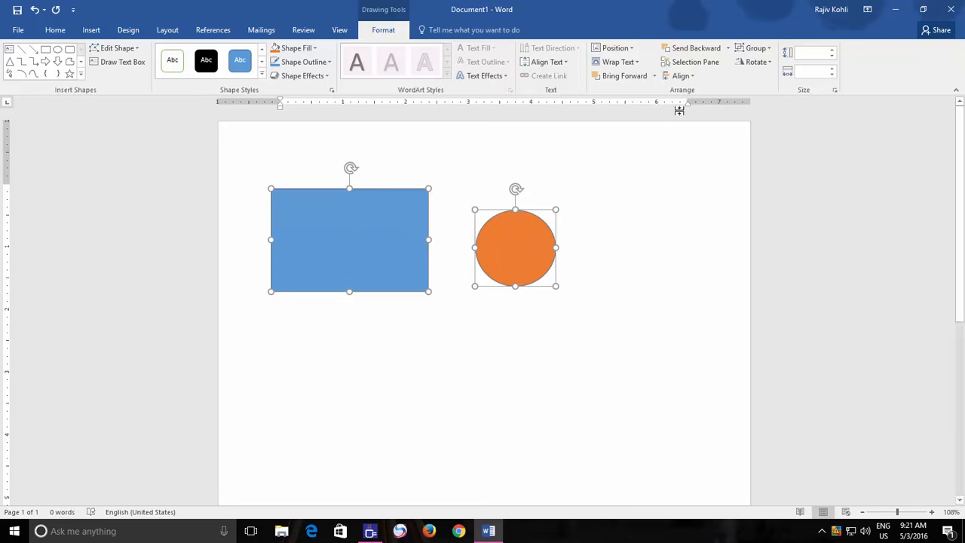
left_click(687, 76)
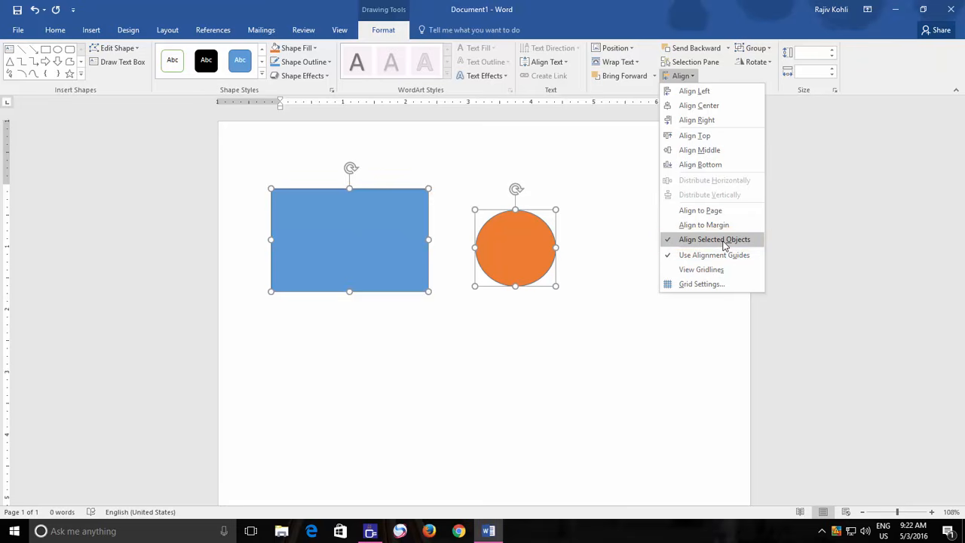
left_click(694, 106)
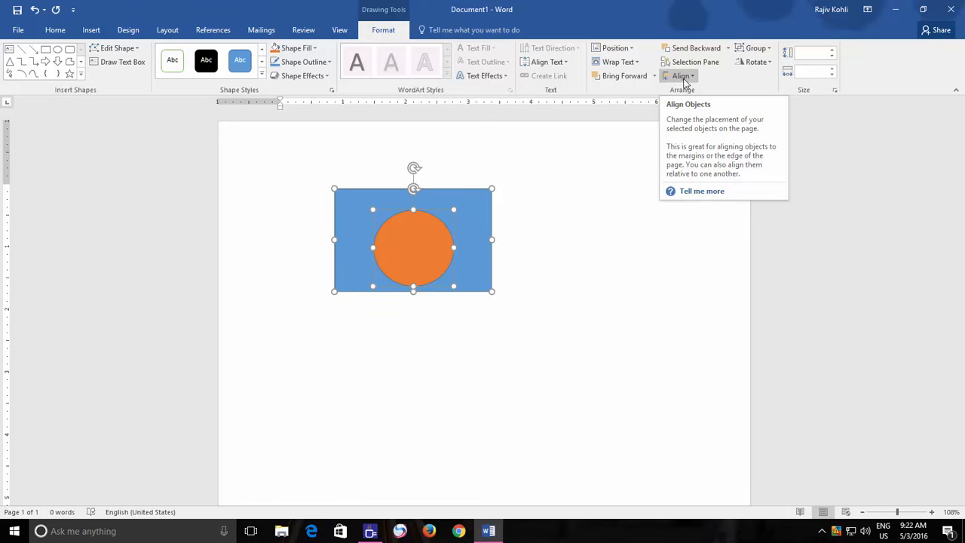
left_click(682, 76)
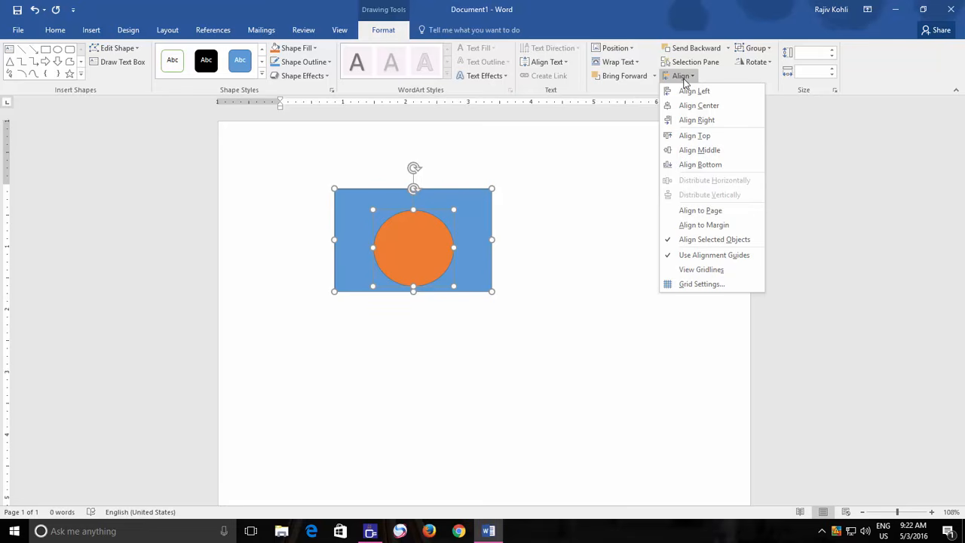
left_click(504, 251)
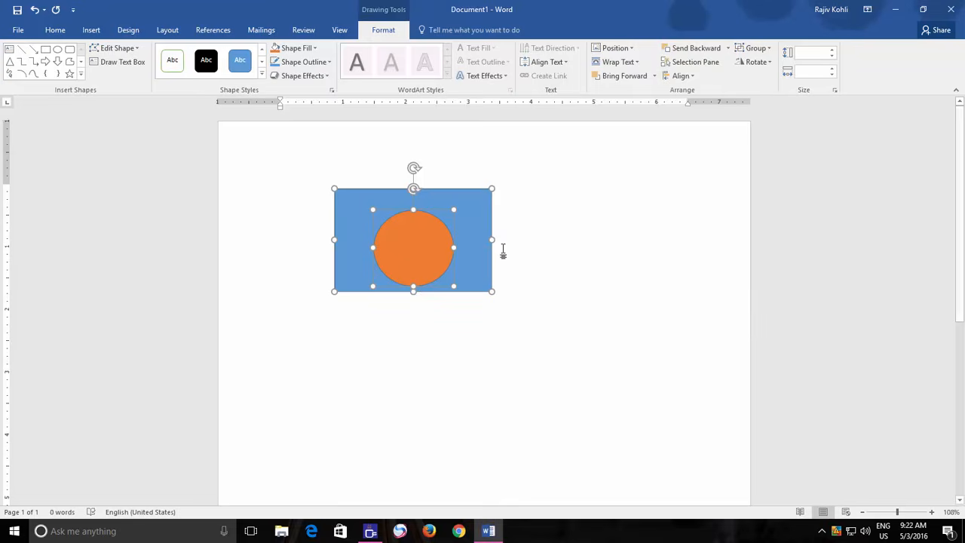
key("Escape")
Draw a second rectangle about 1.53" wide and 1.11" high to the right of the large rectangle
left_click(394, 248)
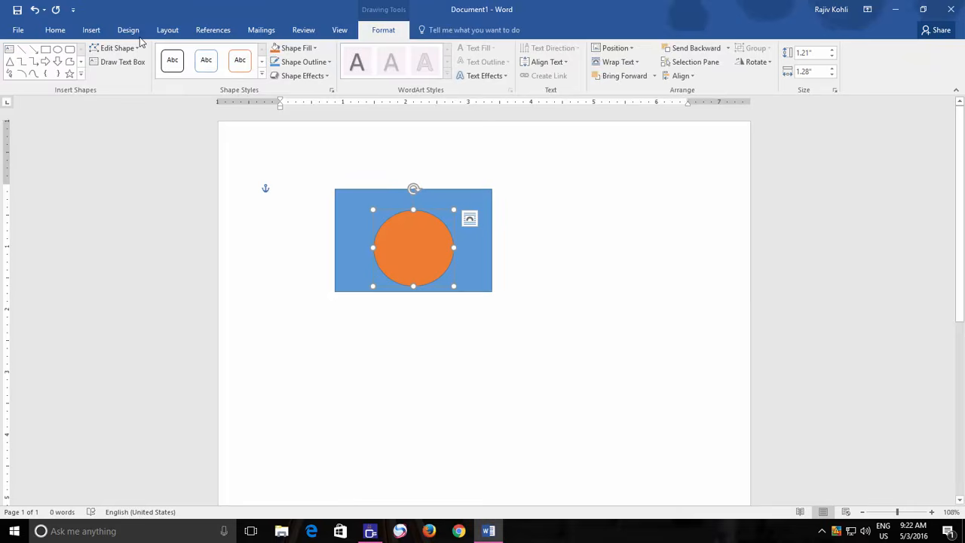
left_click(90, 30)
left_click(184, 60)
left_click(181, 165)
left_click_drag(505, 207, 603, 274)
Select both rectangles and the oval, and align their left edges relative to the selected objects
left_click(359, 233)
left_click(428, 254, "shift")
left_click(554, 243, "shift")
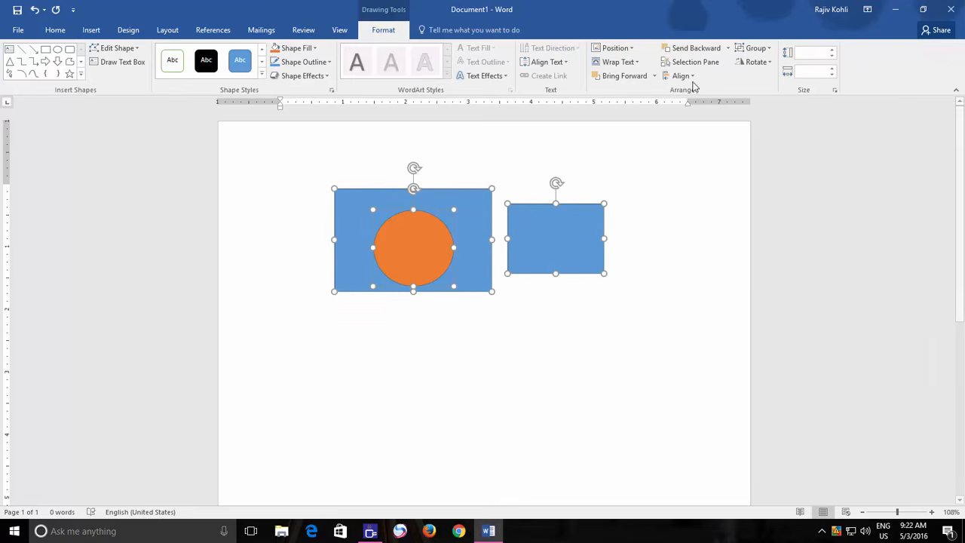
left_click(684, 78)
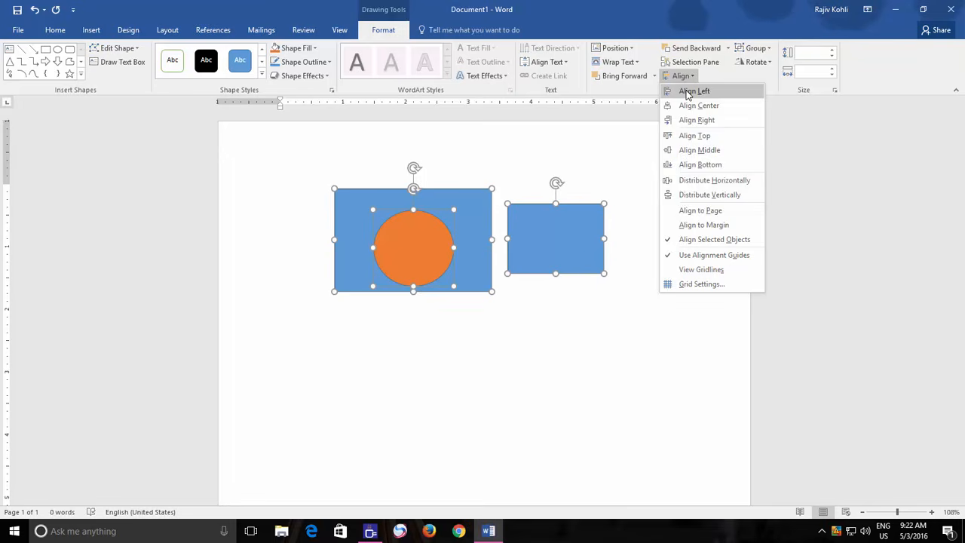
left_click(685, 91)
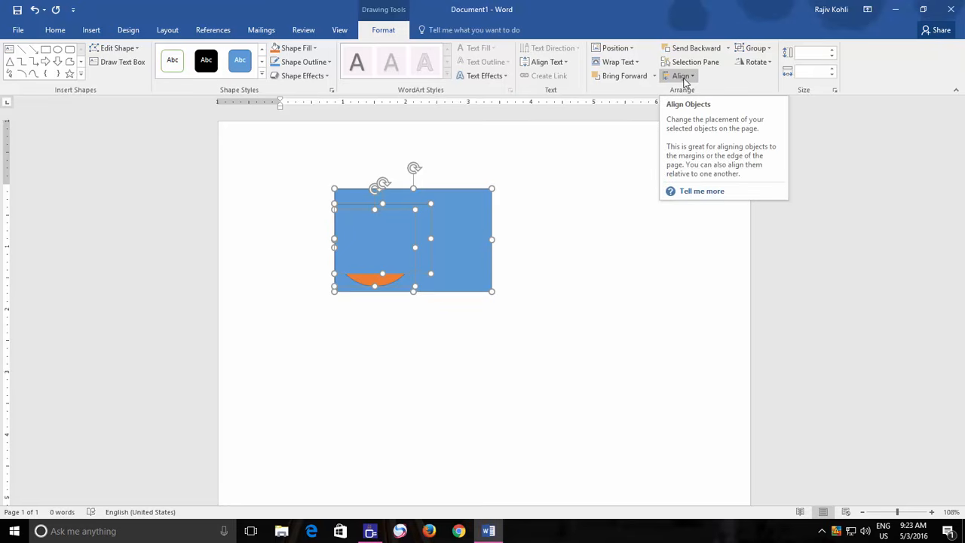
left_click(576, 211)
Fill the smaller rectangle with green
left_click(408, 219)
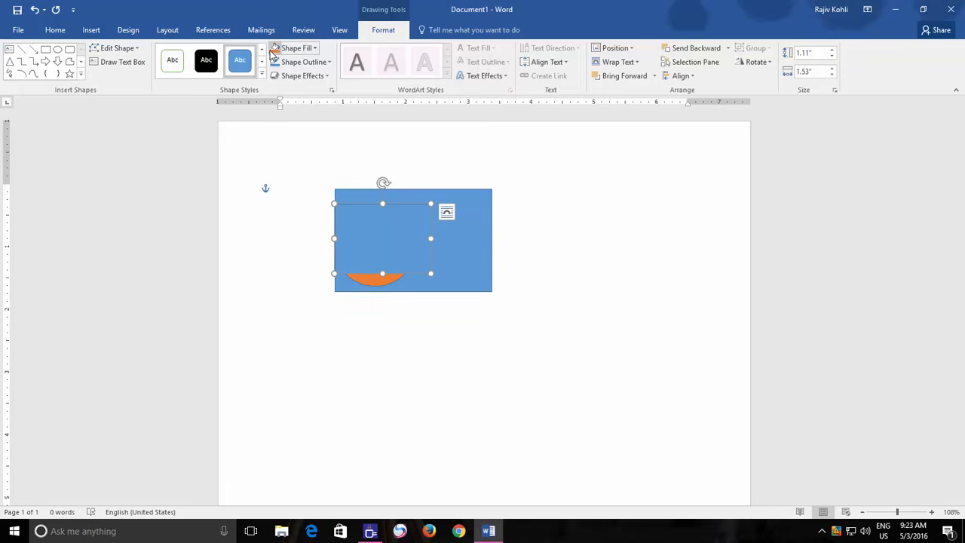
left_click(294, 47)
left_click(367, 77)
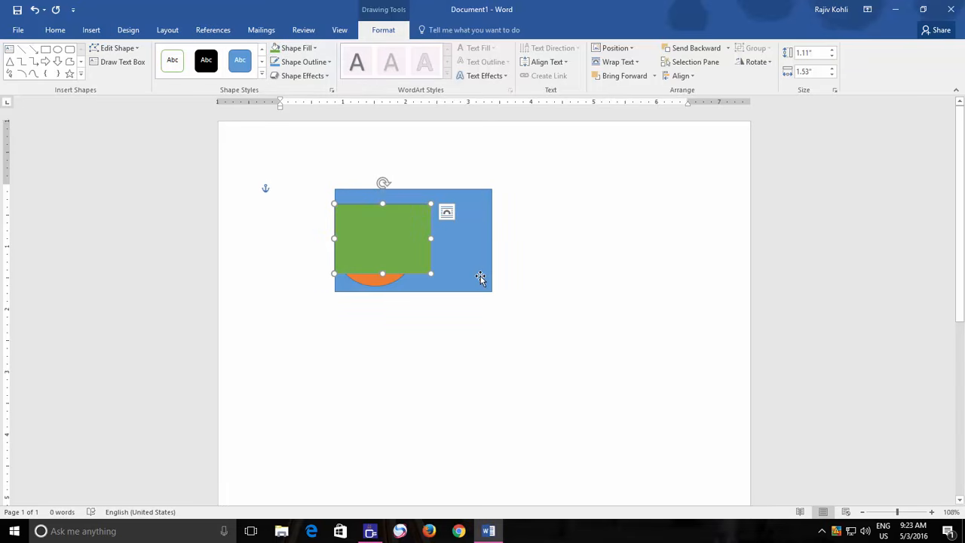
left_click(680, 75)
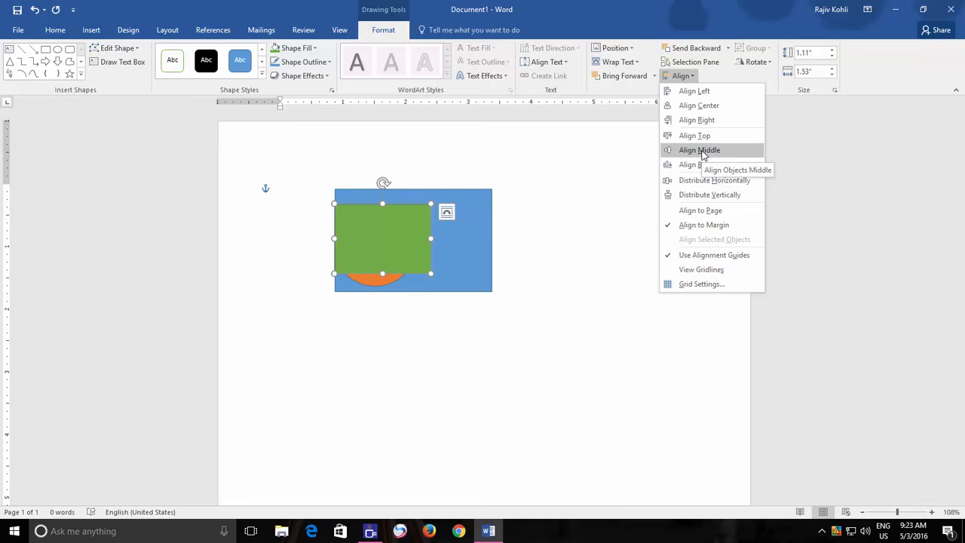
left_click(389, 234)
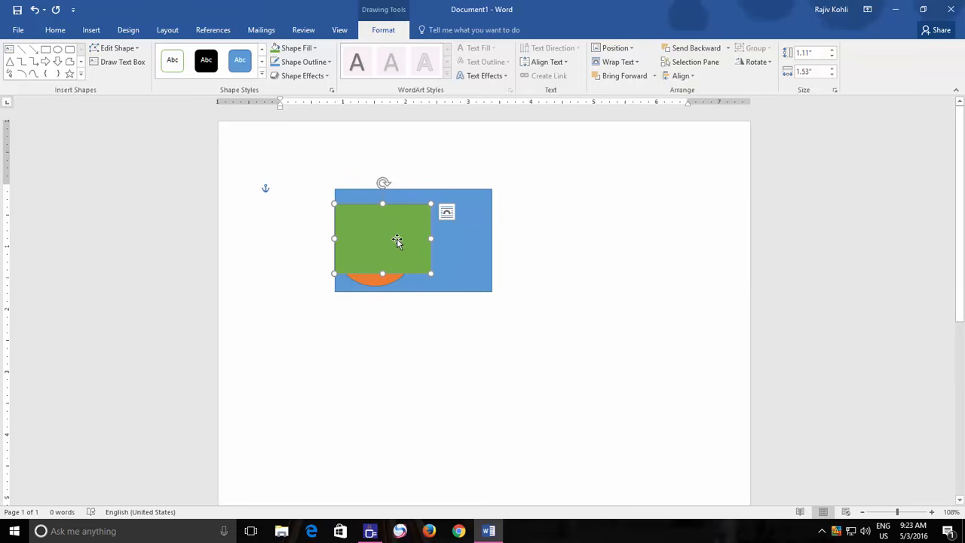
Delete the green rectangle, the orange oval and the large blue rectangle from the page
key("Delete")
left_click(391, 235)
key("Delete")
left_click(397, 194)
key("Delete")
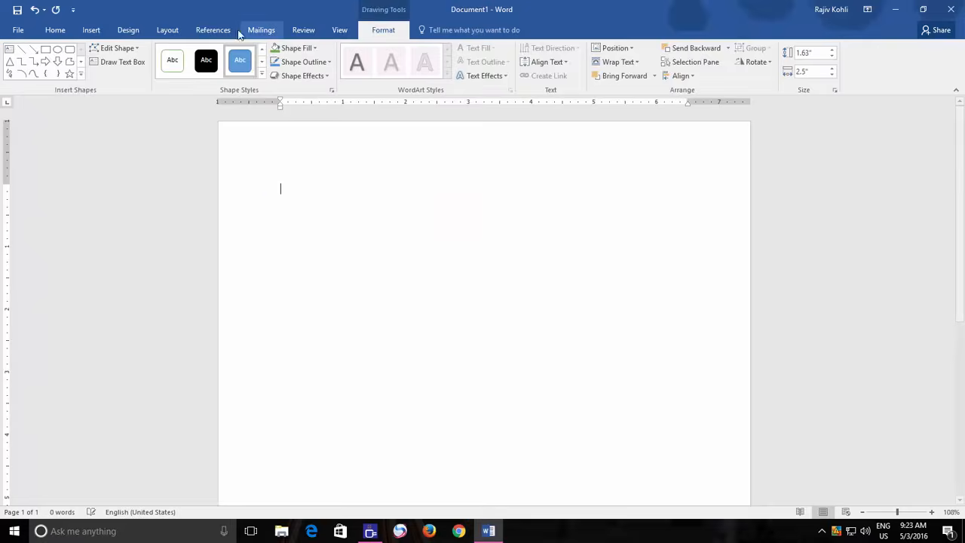
Draw a nearly circular oval in the upper part of the page, slightly left of its center
left_click(91, 30)
left_click(183, 60)
left_click(191, 225)
mouse_move(376, 181)
left_mouse_down()
mouse_move(468, 252)
mouse_move(487, 296)
left_mouse_up()
Draw a wide, flat rectangle covering the lower half of the oval and extending past it on both sides
left_click(91, 29)
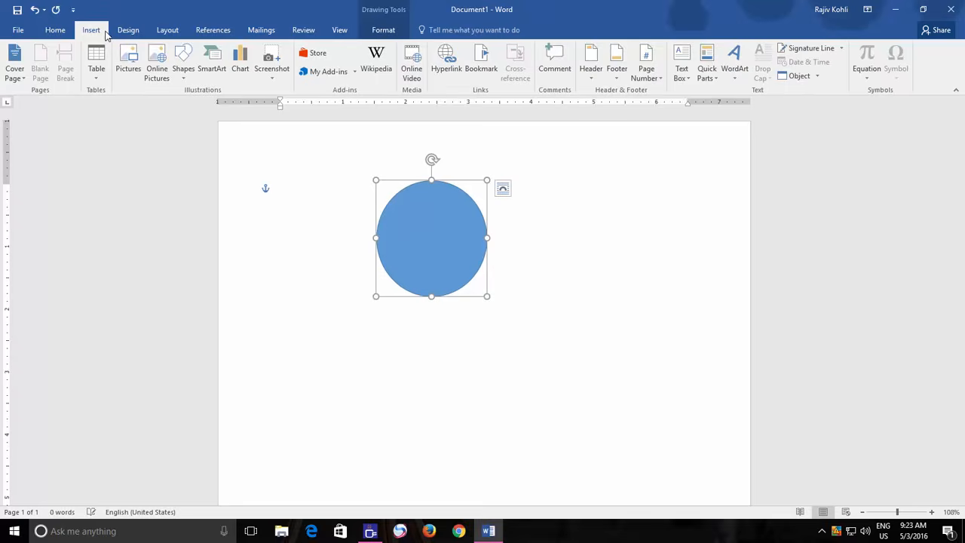
left_click(183, 60)
left_click(214, 103)
left_click_drag(321, 236, 625, 307)
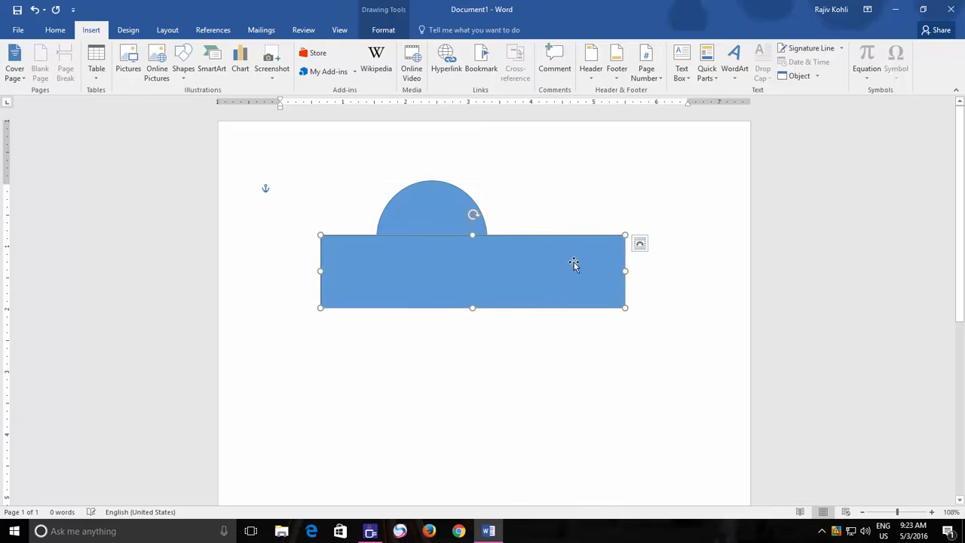
Select the oval and the wide rectangle, and center them horizontally relative to each other
left_click(416, 198)
left_click(588, 279, "shift")
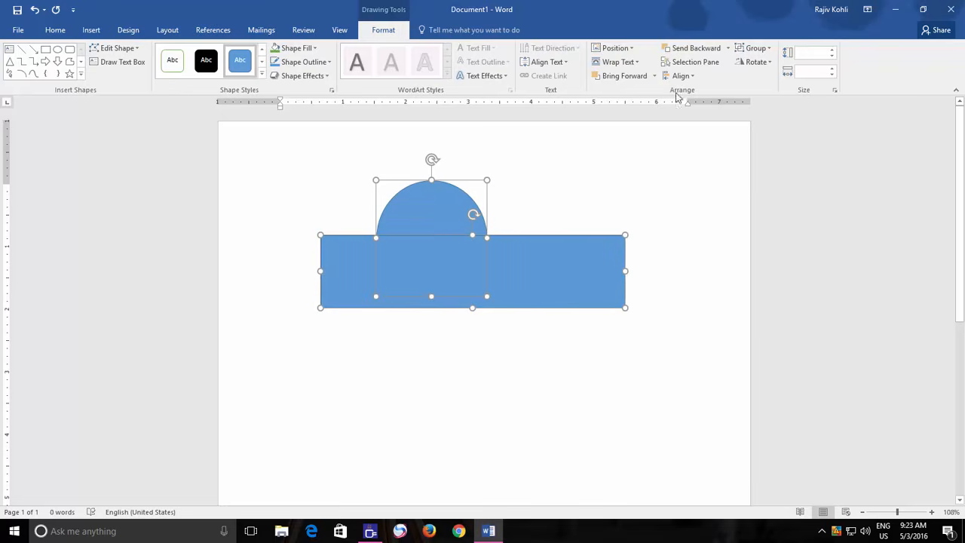
left_click(678, 76)
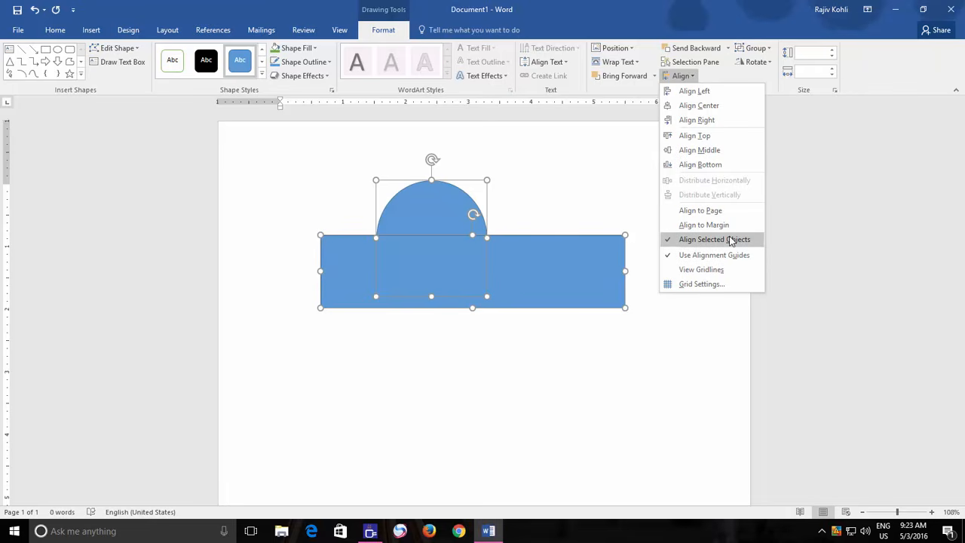
left_click(708, 106)
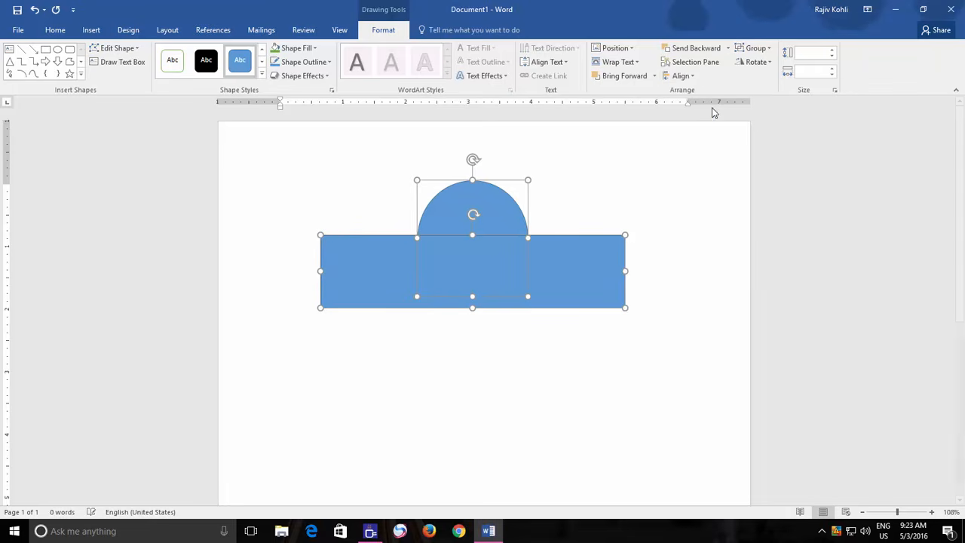
Align the oval and the wide rectangle by their vertical middles relative to each other
left_click(681, 76)
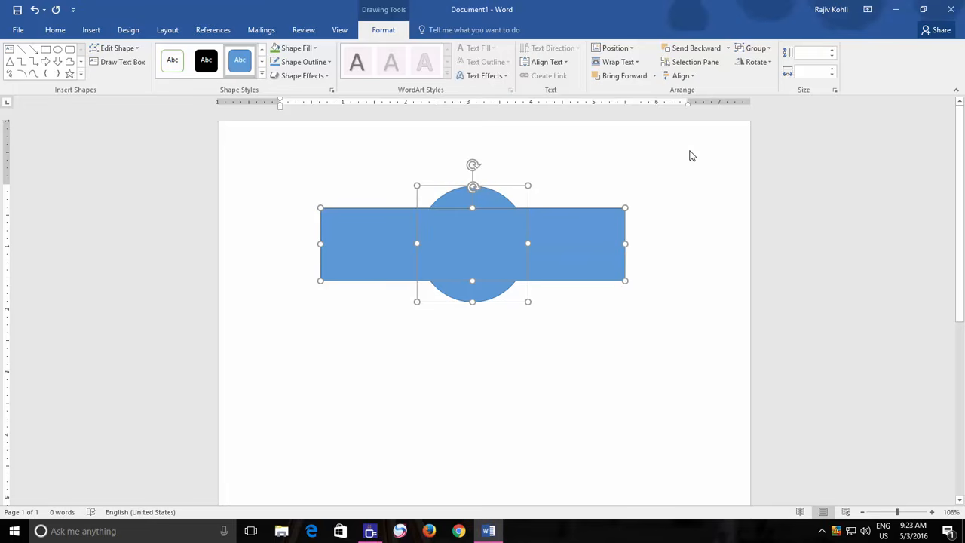
left_click(681, 76)
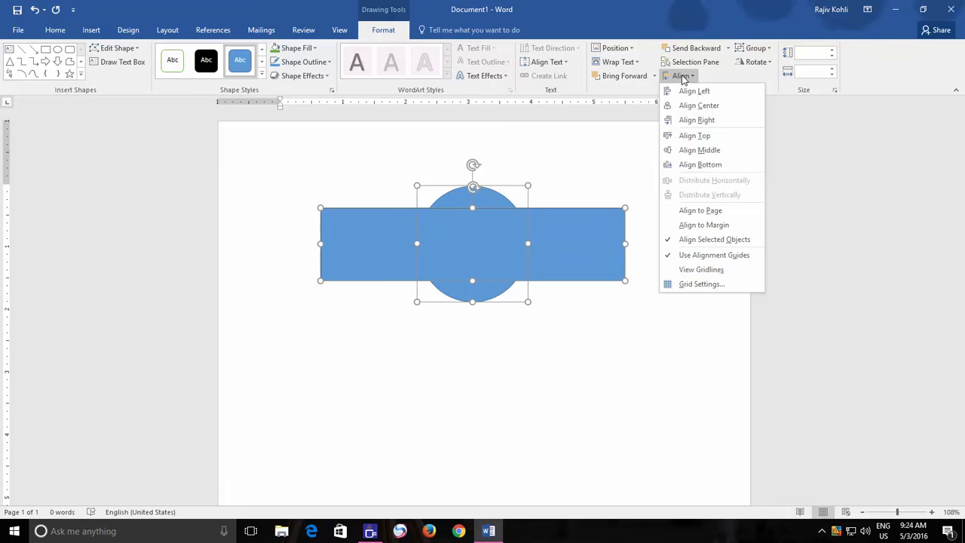
left_click(682, 76)
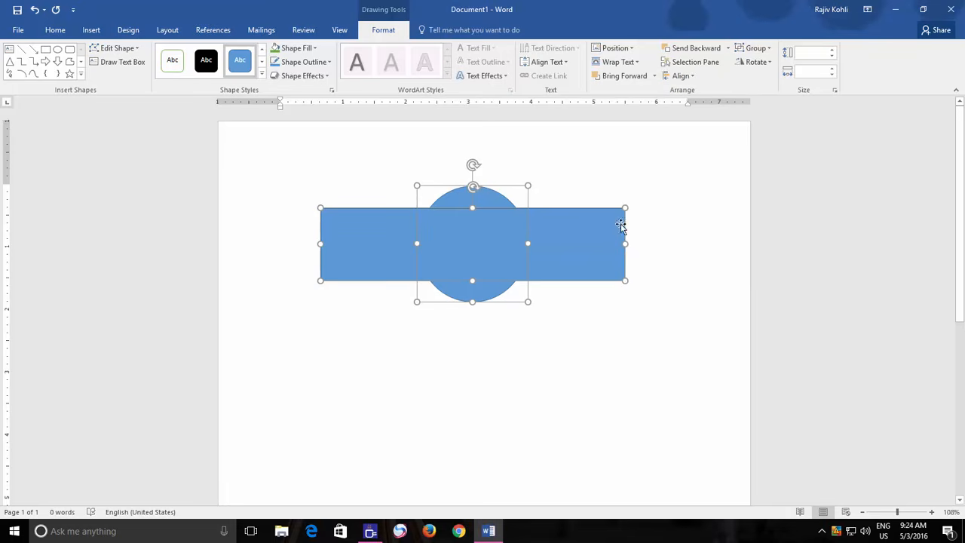
Delete both shapes and draw a large, nearly circular oval in the upper part of the page, left of its center
key("Delete")
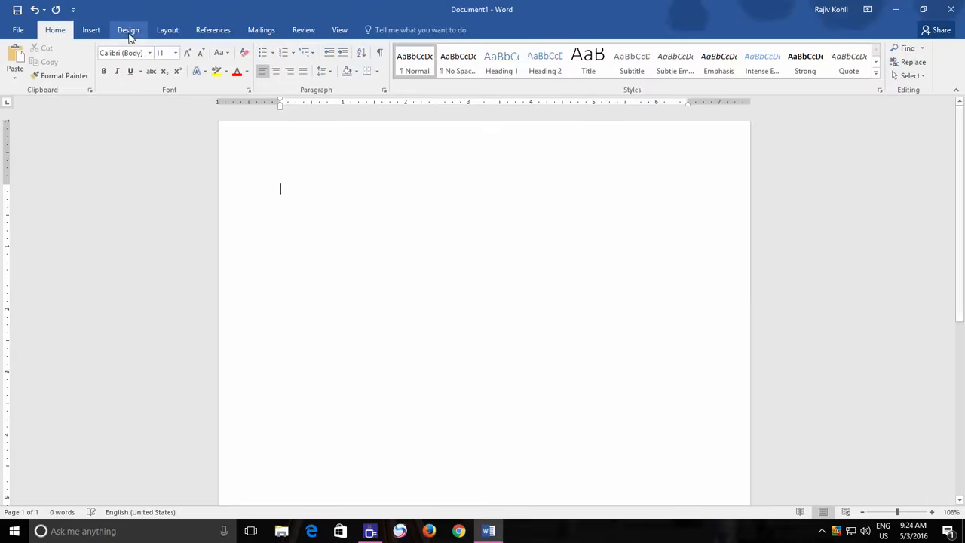
left_click(91, 30)
left_click(183, 67)
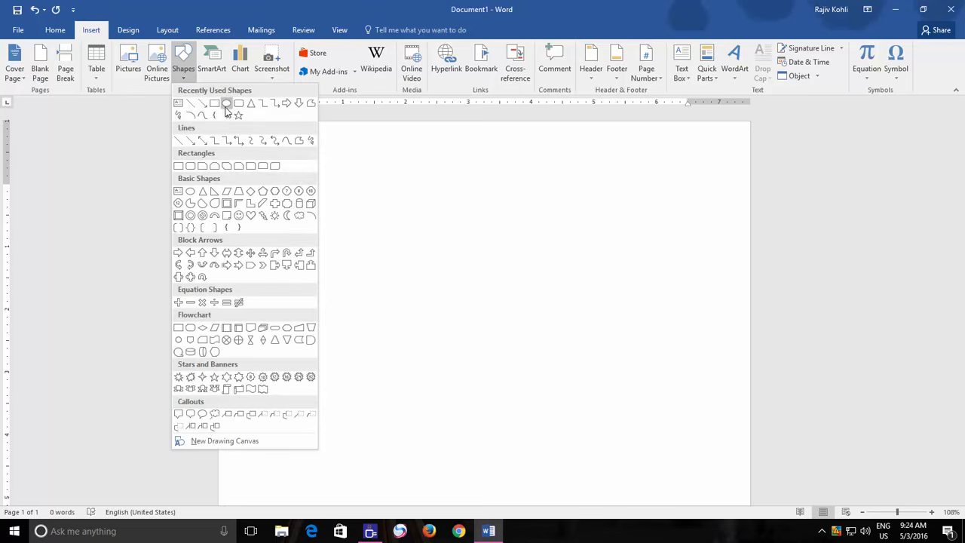
left_click(226, 104)
mouse_move(306, 185)
left_mouse_down()
mouse_move(374, 269)
mouse_move(473, 339)
left_mouse_up()
Draw a smaller green-filled oval, about 1.28" high and 1.34" wide, to the right of the large blue oval
left_click(91, 30)
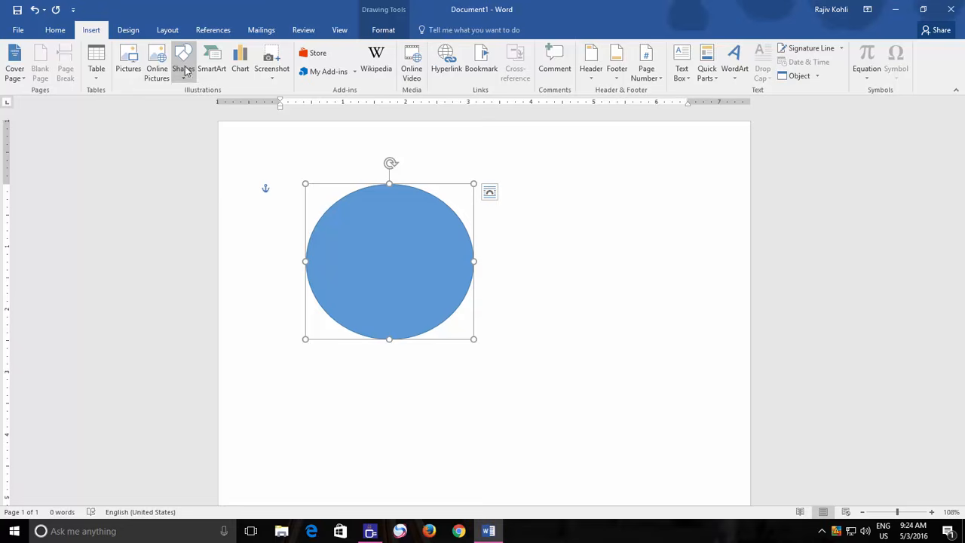
left_click(183, 68)
left_click(226, 103)
left_click_drag(348, 231, 432, 312)
left_click_drag(400, 277, 542, 285)
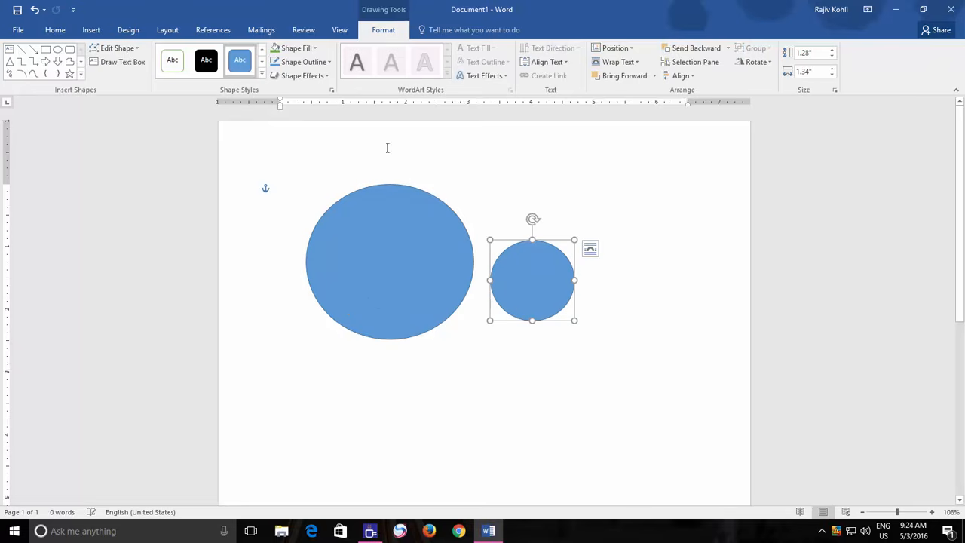
left_click(277, 47)
Select the blue and green ovals and align their centers and middles relative to each other
left_click(422, 295)
left_click(530, 282, "shift")
left_click(677, 77)
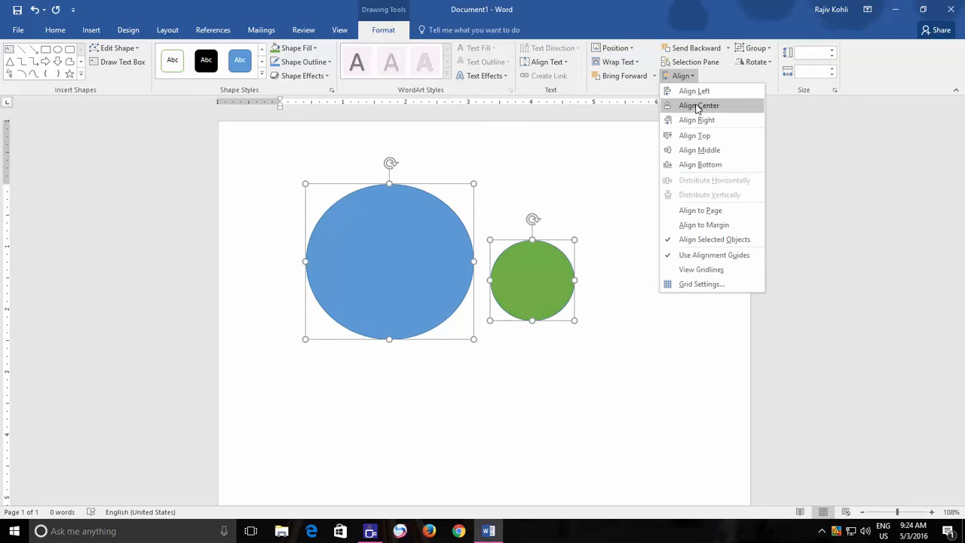
left_click(698, 105)
left_click(681, 76)
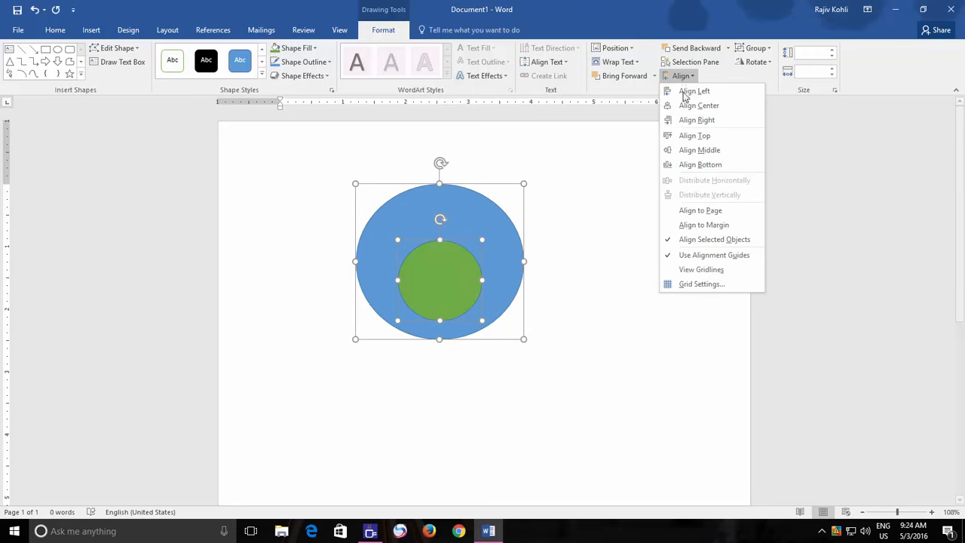
left_click(694, 151)
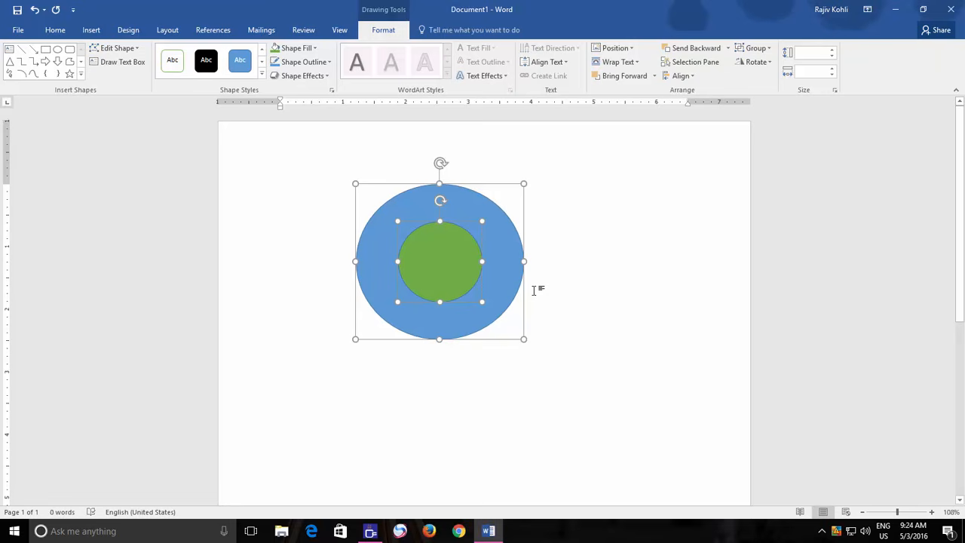
Switch the alignment reference to Align to Margin and center both ovals horizontally and vertically between the margins
left_click(691, 76)
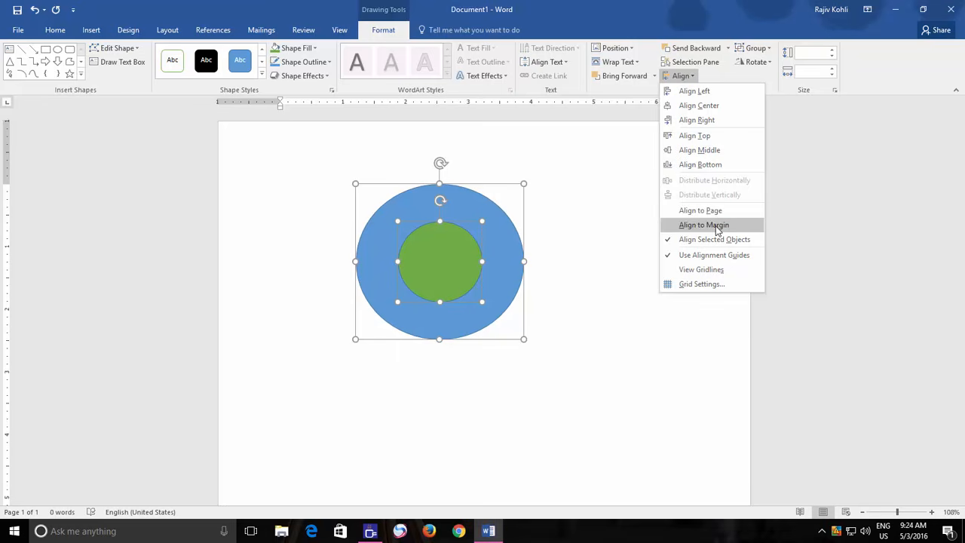
left_click(716, 226)
left_click(681, 76)
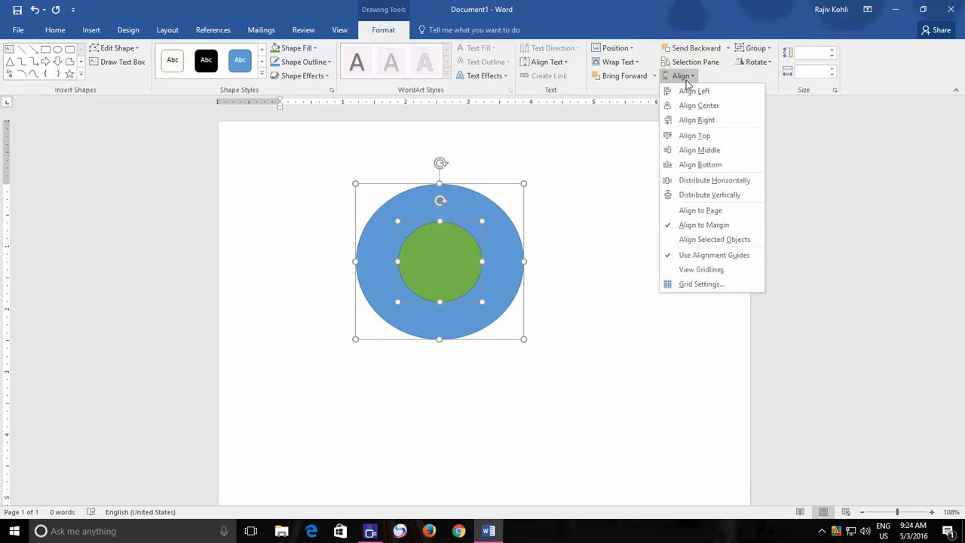
left_click(686, 105)
left_click(683, 77)
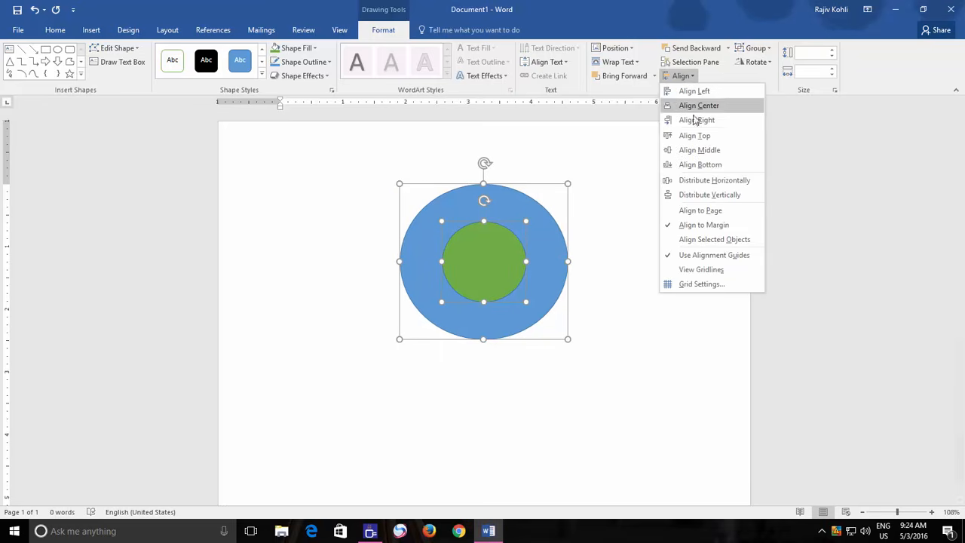
left_click(700, 149)
scroll(642, 191, "down", 3)
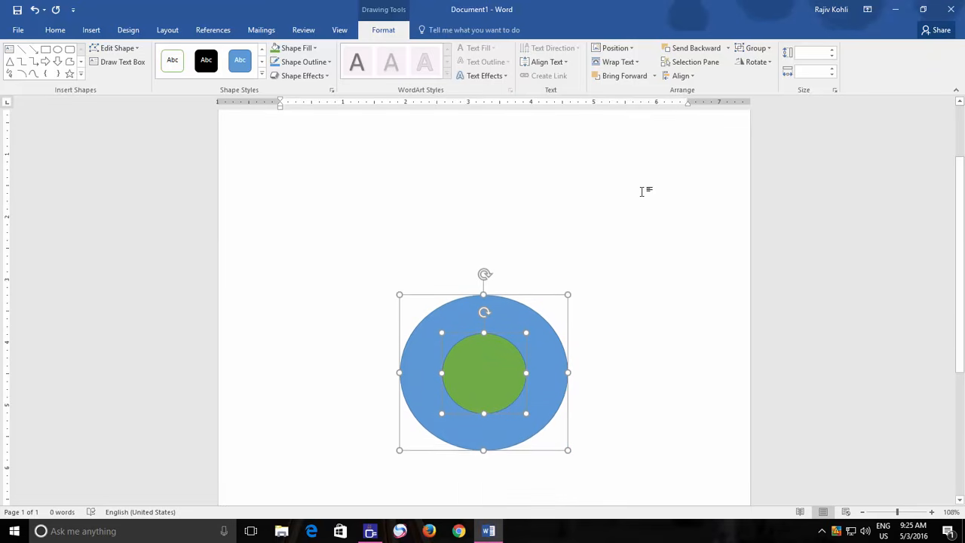
scroll(642, 190, "down", 3)
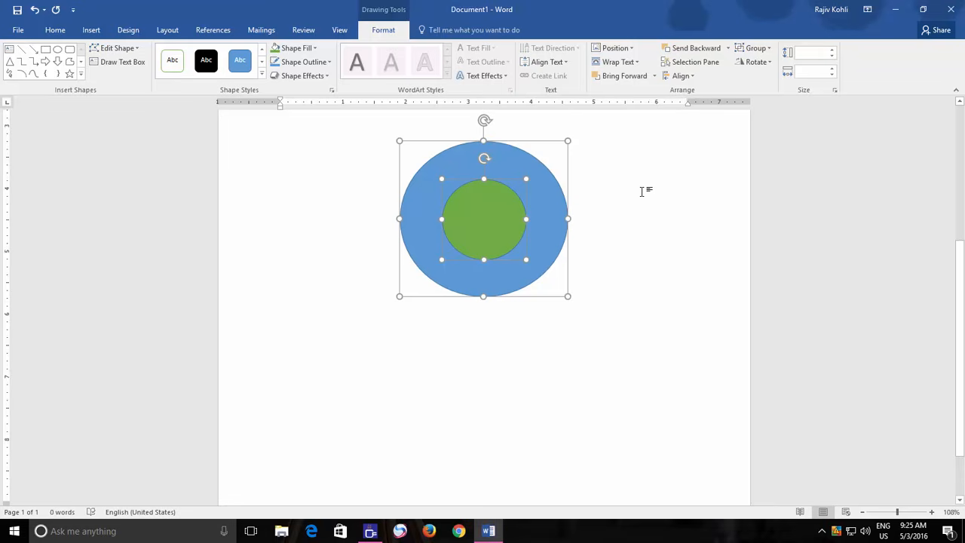
scroll(641, 192, "up", 3)
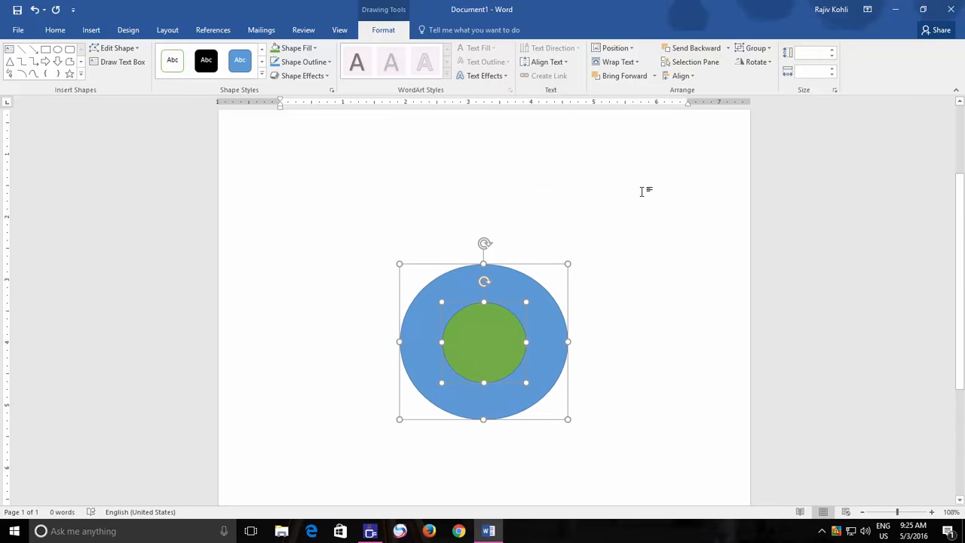
scroll(641, 191, "up", 1)
scroll(642, 191, "up", 1)
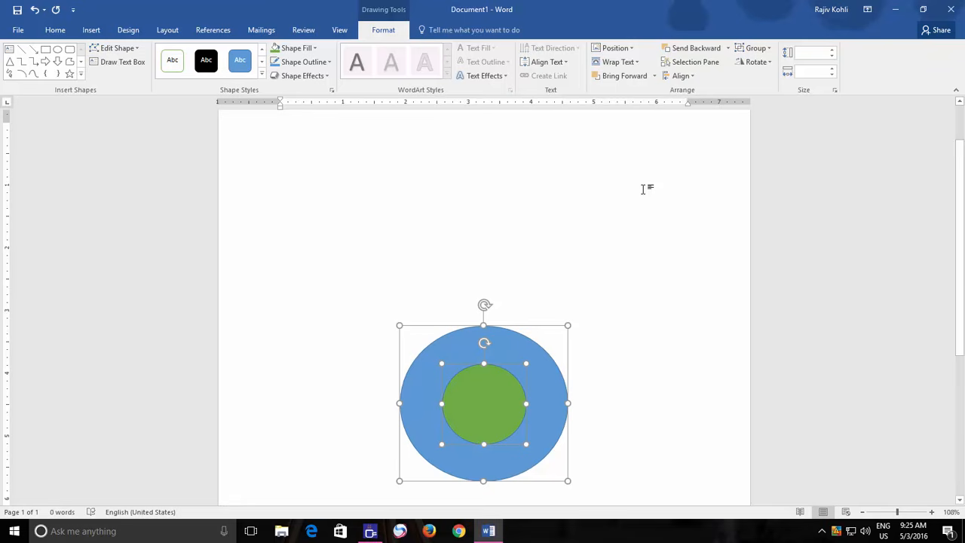
left_click(680, 75)
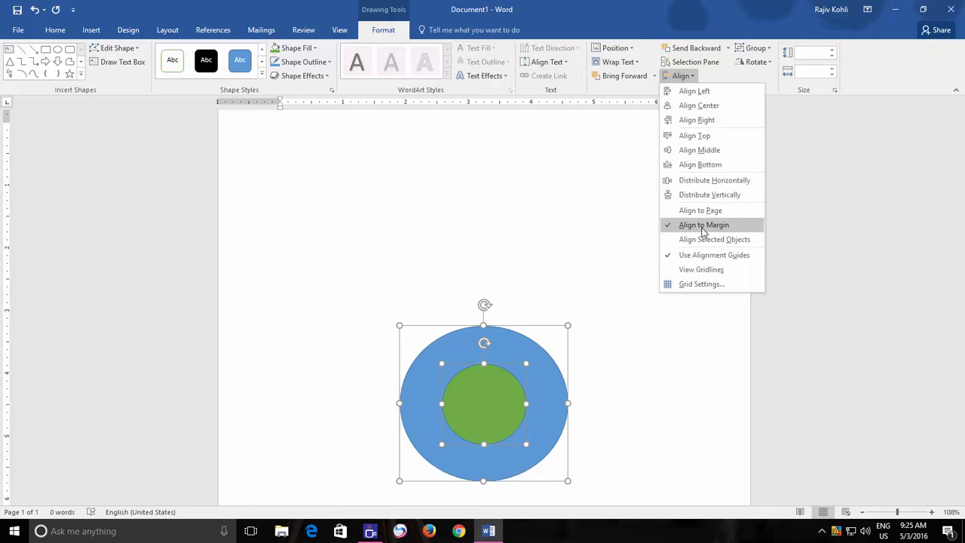
left_click(517, 202)
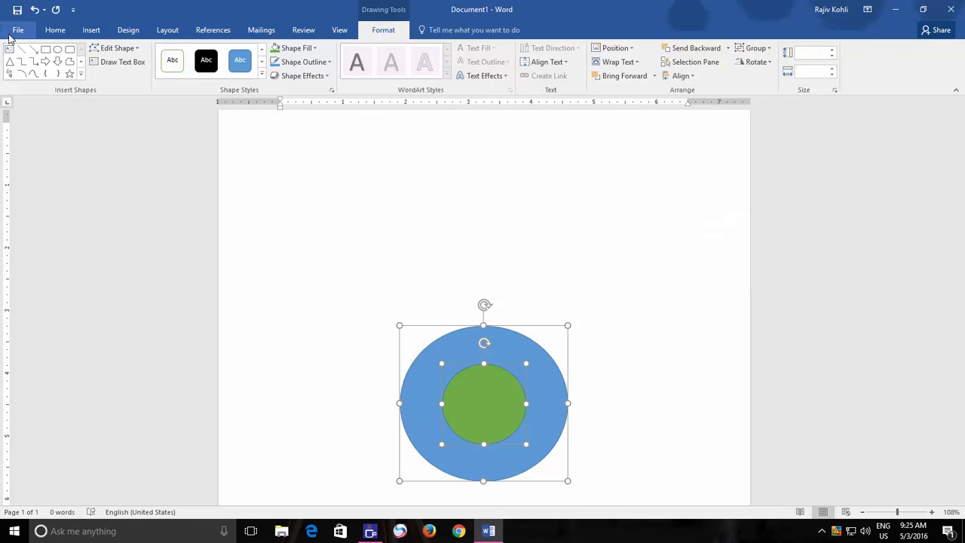
left_click(681, 76)
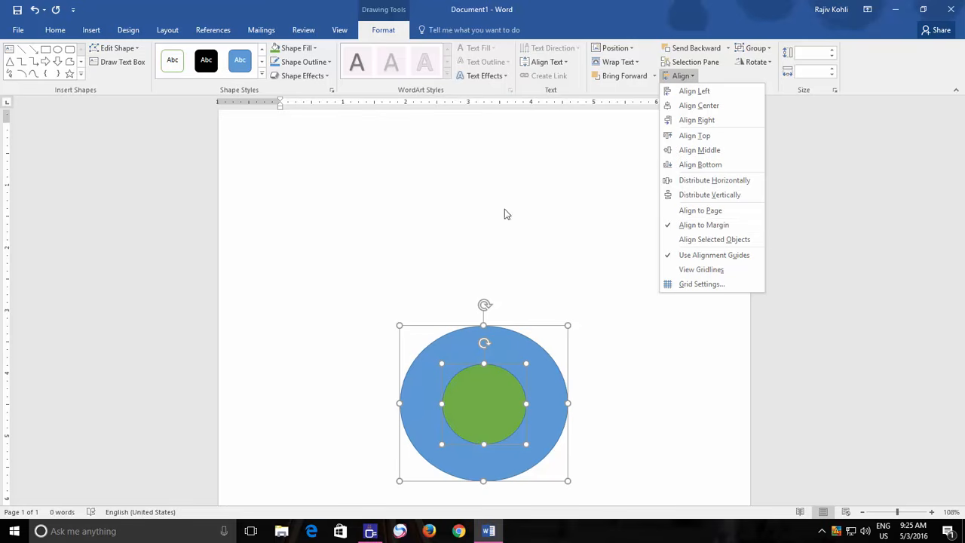
left_click(549, 213)
Create a new blank document and draw a rectangle about 1.18" high and 1.45" wide, with a copy to its right
left_click(18, 30)
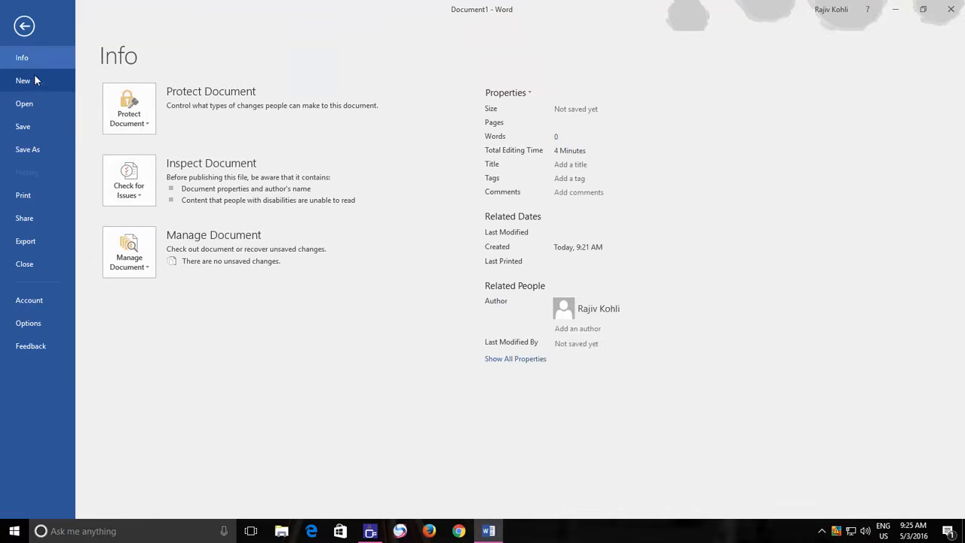
left_click(174, 195)
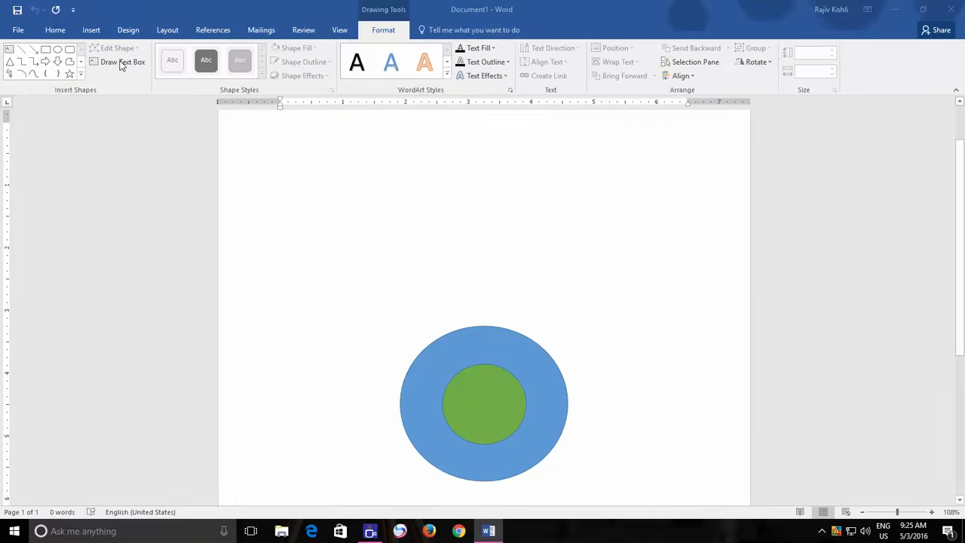
left_click(91, 31)
left_click(181, 66)
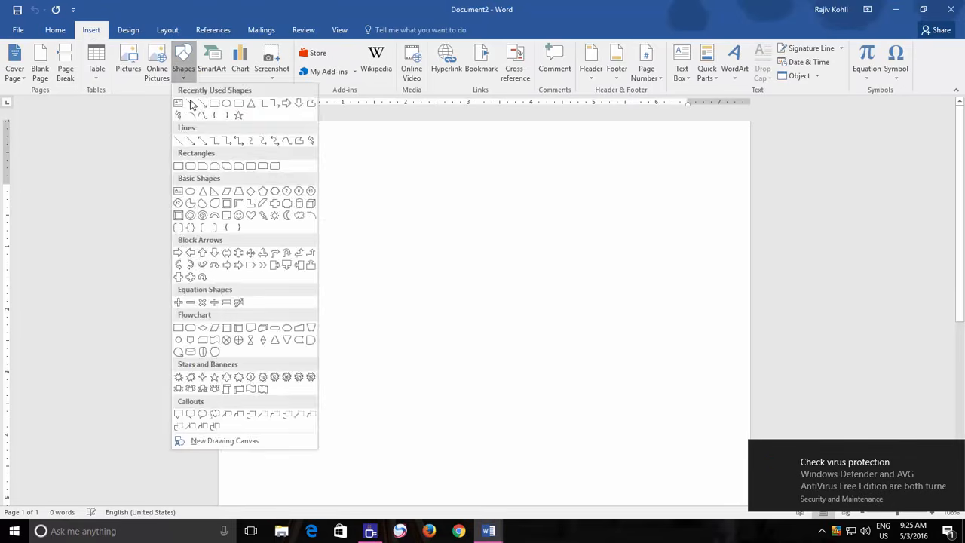
left_click(213, 104)
left_click_drag(355, 177, 448, 252)
mouse_move(396, 204)
left_mouse_down()
mouse_move(459, 218)
mouse_move(511, 198)
left_mouse_up()
Select both rectangles and view the available alignment options
left_click(424, 206)
left_click(534, 209, "shift")
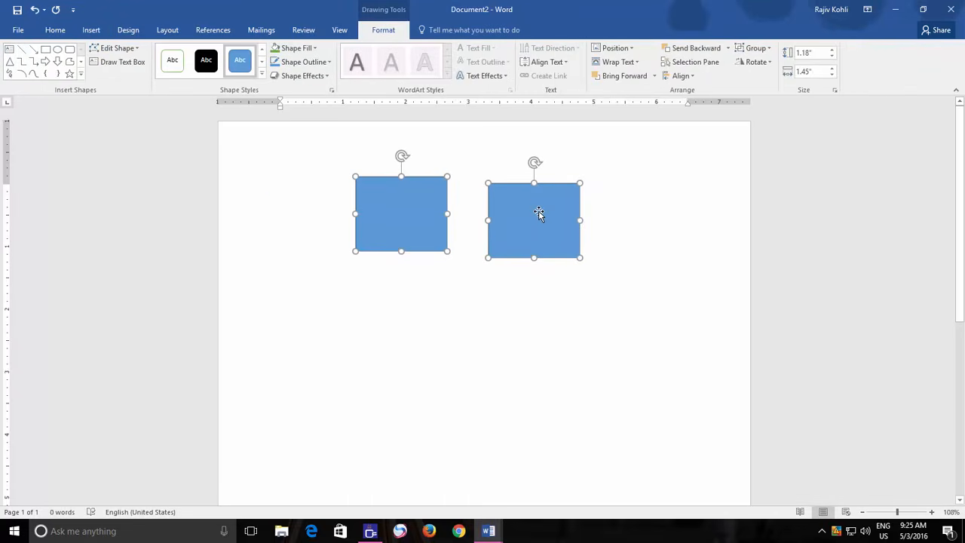
left_click(681, 78)
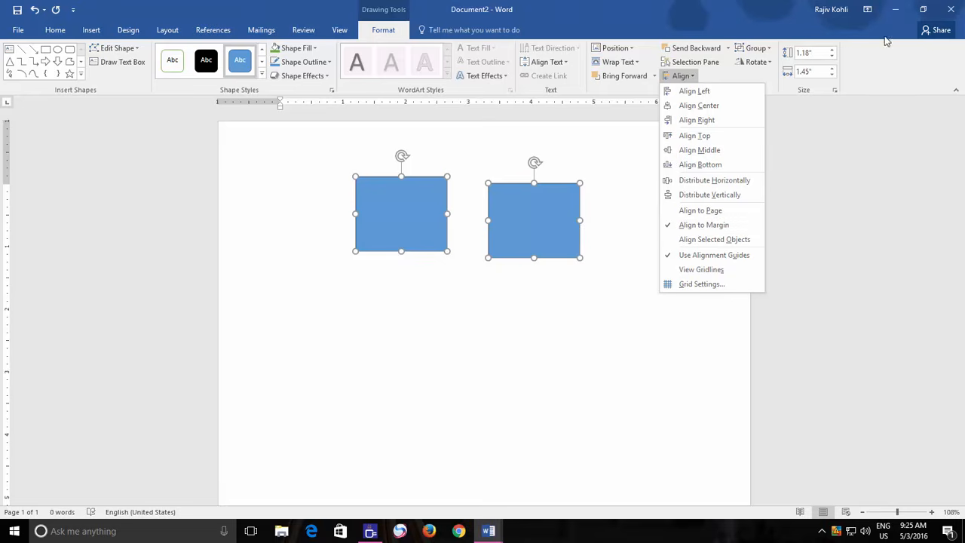
Close the document without saving it and restart Word with a new blank document
left_click(954, 12)
left_click(951, 9)
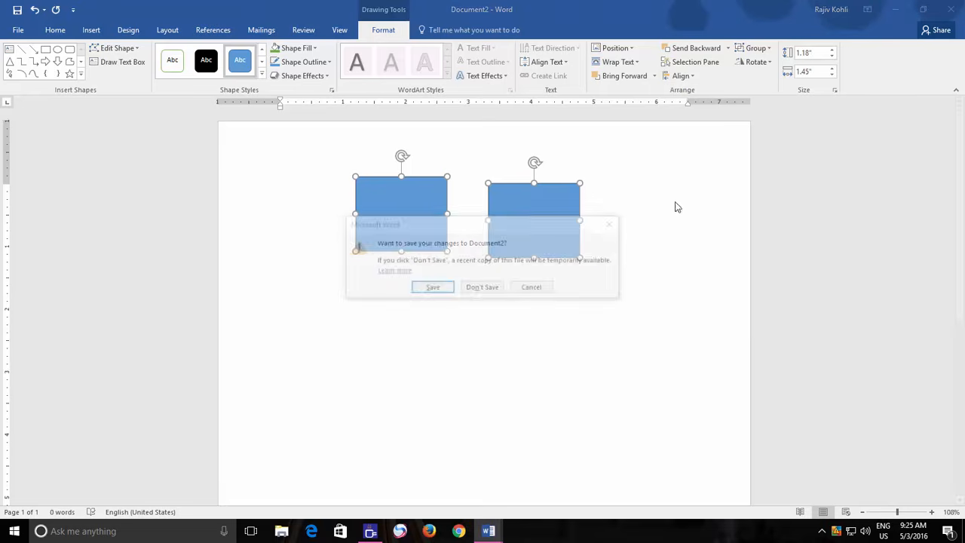
left_click(482, 288)
key("super")
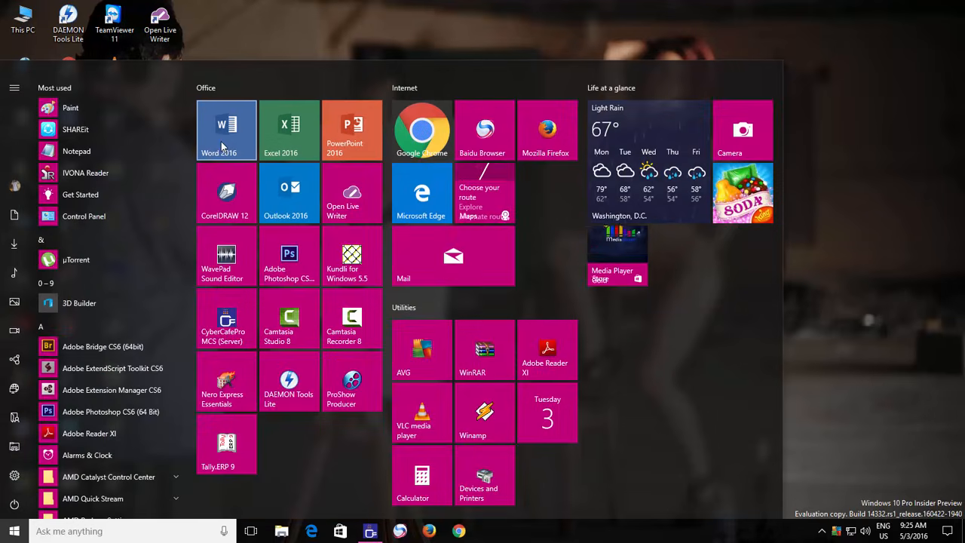
left_click(228, 143)
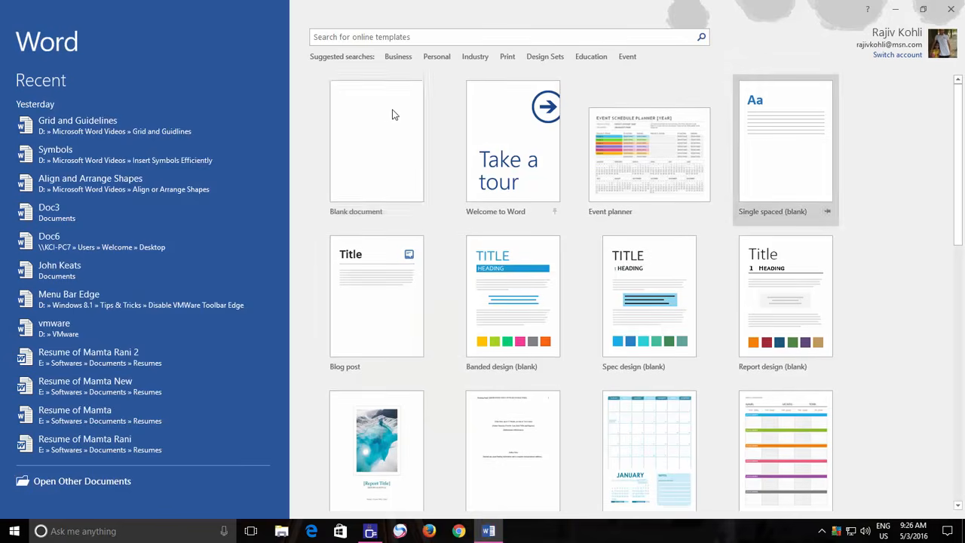
left_click(396, 114)
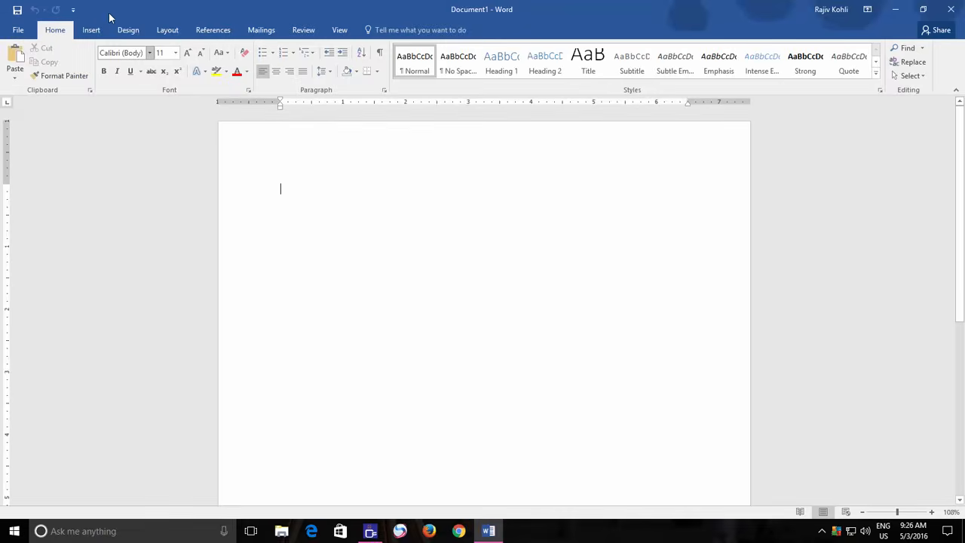
Draw a rectangle about 1.27" high and 1.87" wide near the top of the page and place a copy to its right
left_click(91, 29)
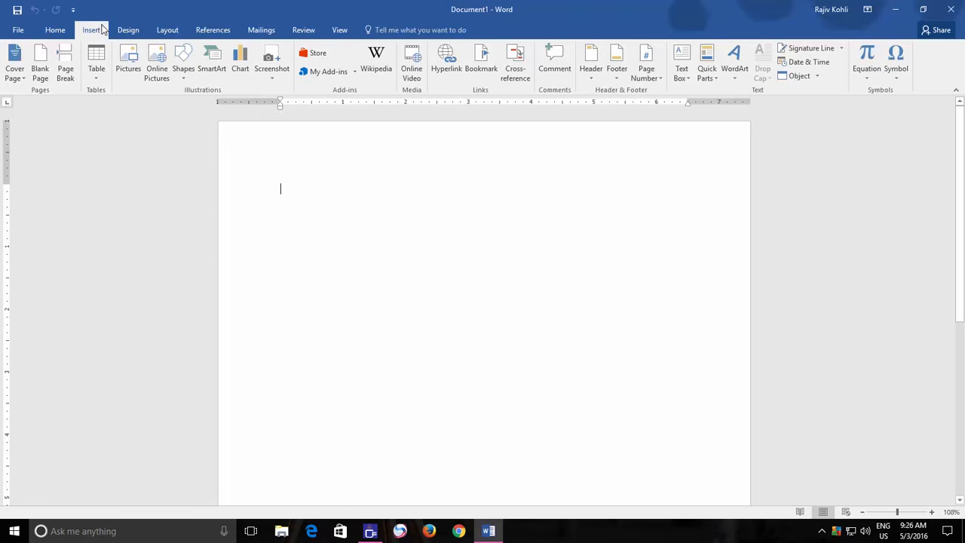
left_click(183, 60)
left_click(214, 103)
left_click_drag(305, 170, 422, 251)
left_click_drag(323, 200, 459, 201)
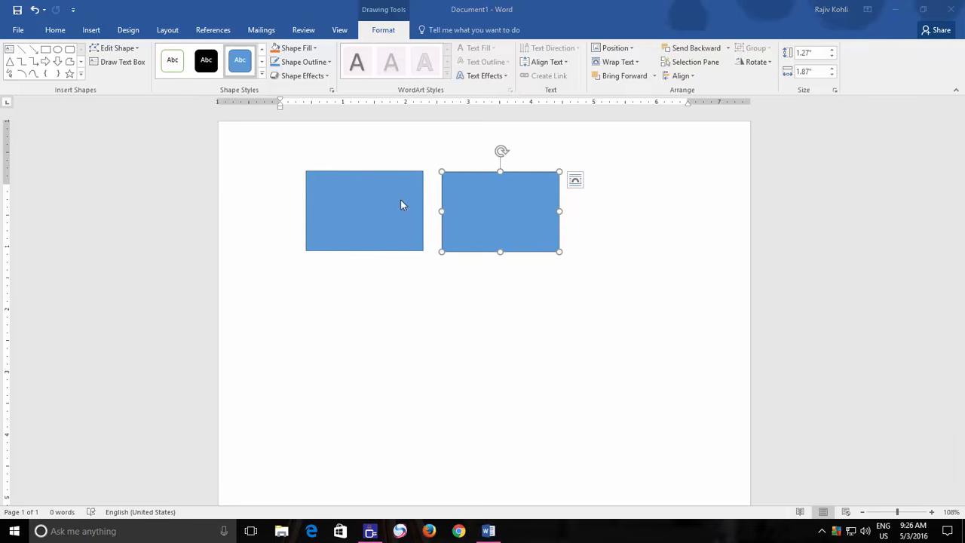
Select both rectangles and examine which alignment and distribution options are available for them
left_click(433, 205)
left_click(398, 207)
left_click(451, 202, "shift")
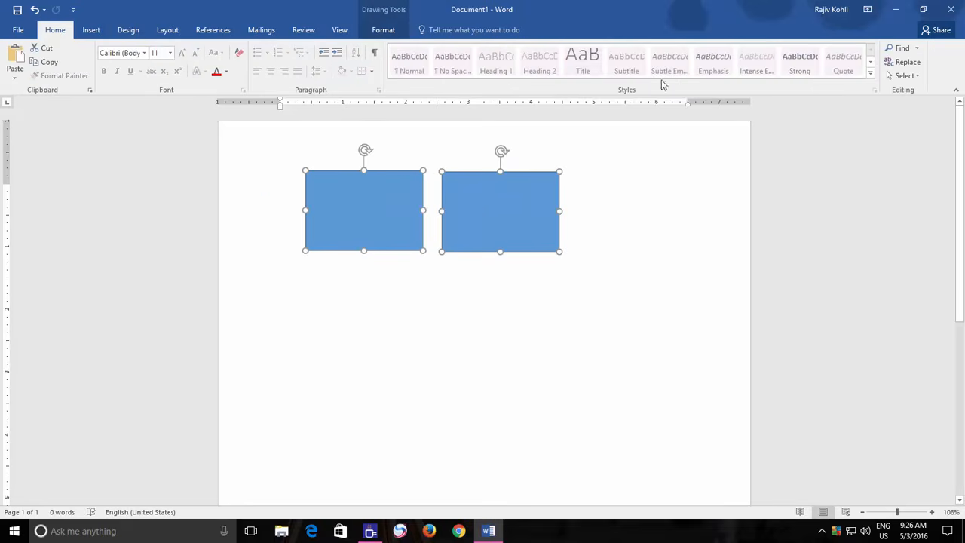
left_click(383, 29)
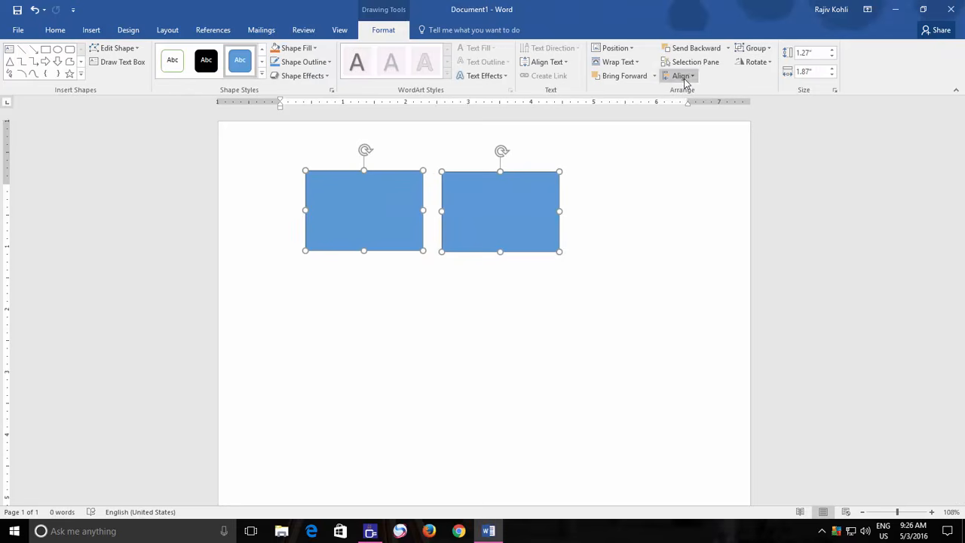
left_click(682, 75)
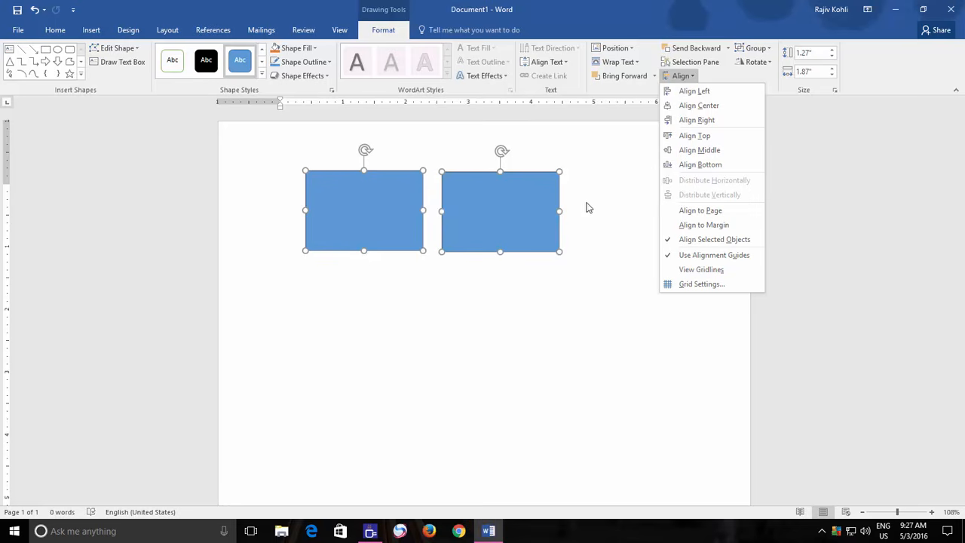
left_click(586, 204)
left_click(577, 208)
Duplicate the rectangle to add a third one at the right end of the row and two in a column below the first
left_click(498, 204)
left_click_drag(499, 205, 392, 275)
left_click_drag(356, 347, 370, 304)
left_click_drag(370, 322, 368, 405)
Distribute the three rectangles in the upper row horizontally relative to each other
left_click(399, 211)
left_click(515, 203, "shift")
left_click(651, 194, "shift")
left_click(681, 75)
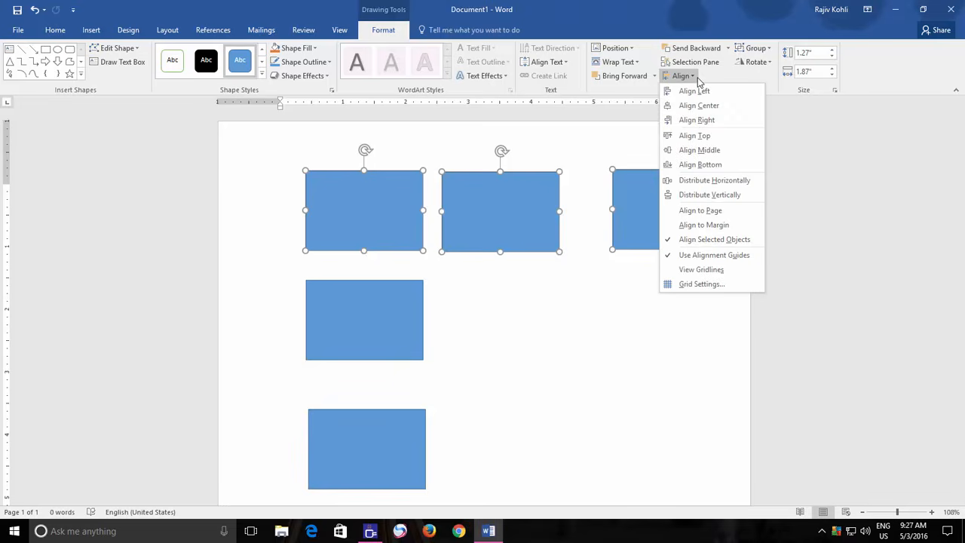
left_click(701, 180)
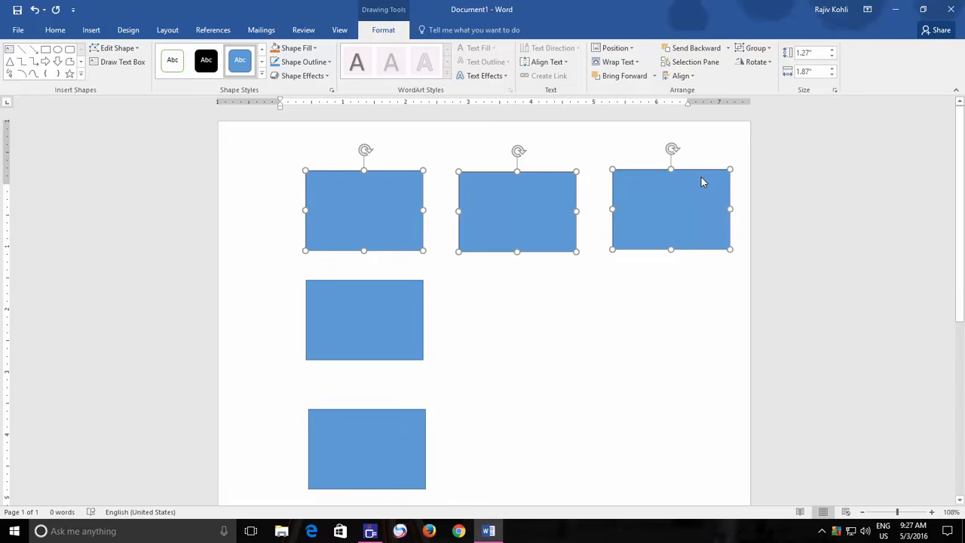
key("Escape")
Distribute the three rectangles in the first column vertically relative to each other
left_click(385, 218)
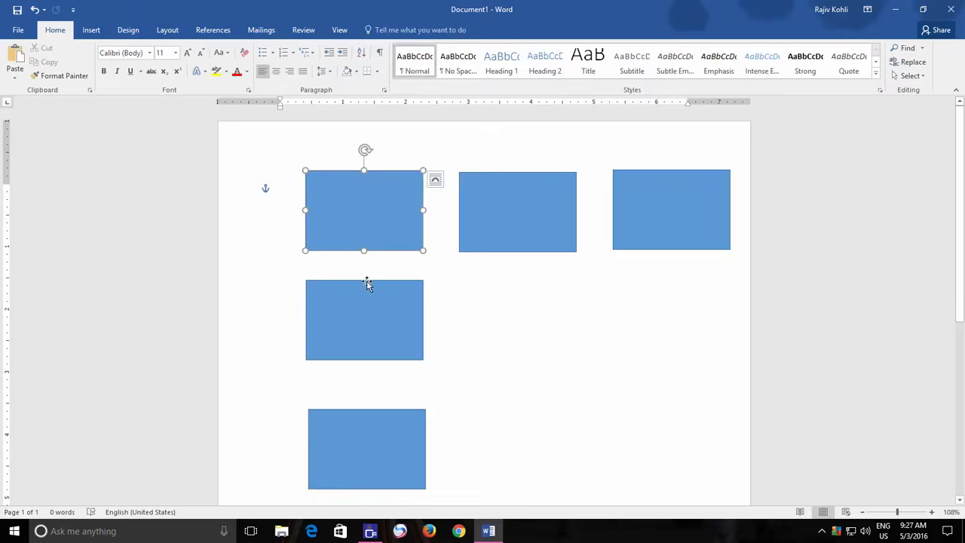
left_click(360, 327, "shift")
left_click(355, 417, "shift")
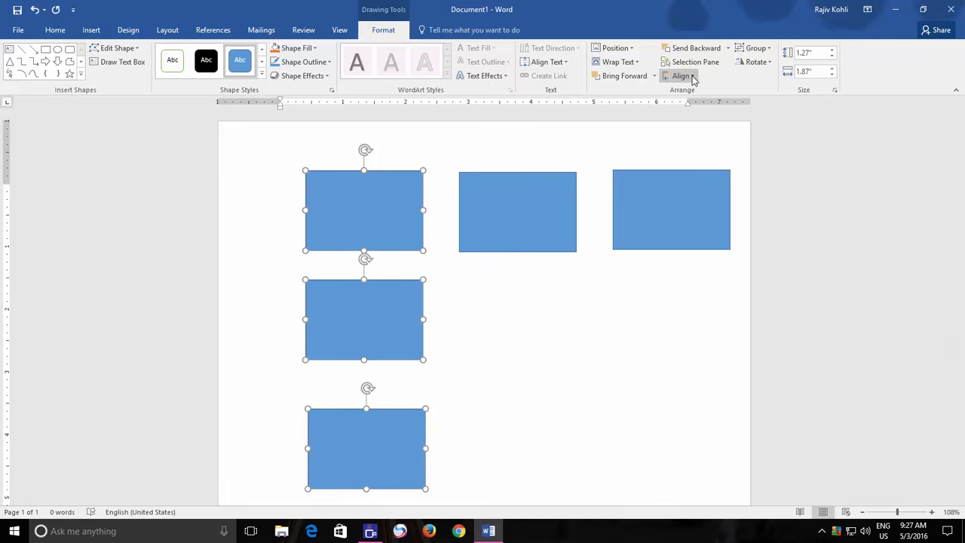
left_click(693, 77)
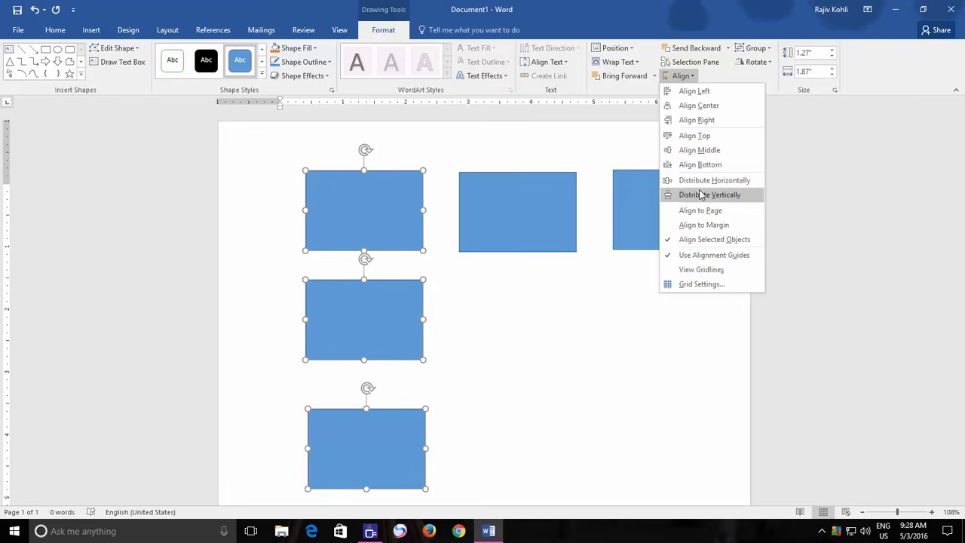
left_click(701, 194)
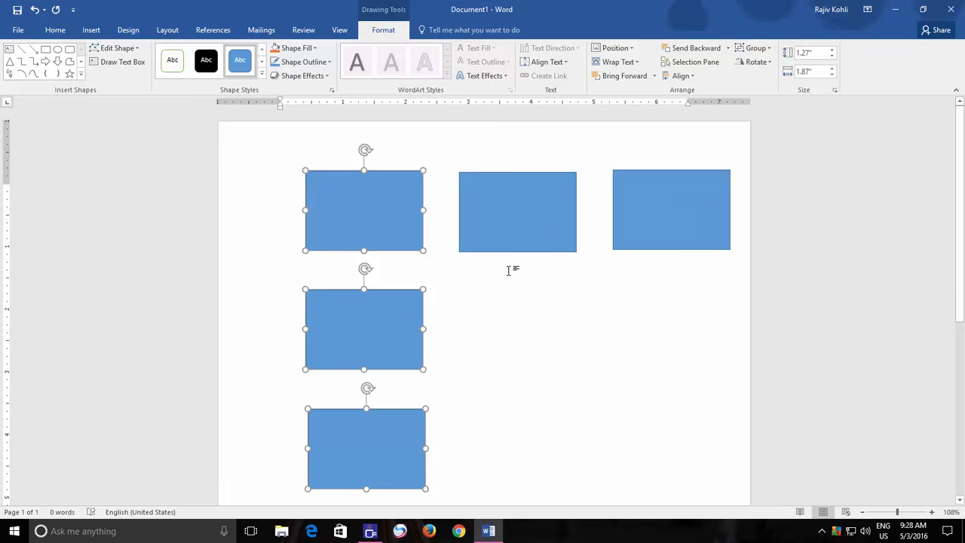
left_click(465, 259)
Compare which alignment and distribution options are available with one, two and three rectangles of the upper row selected
left_click(390, 209)
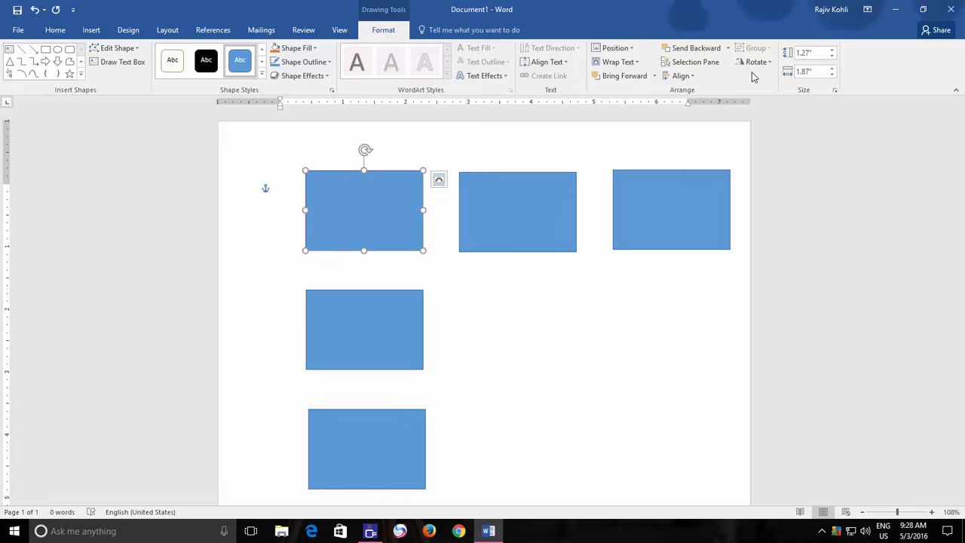
left_click(680, 76)
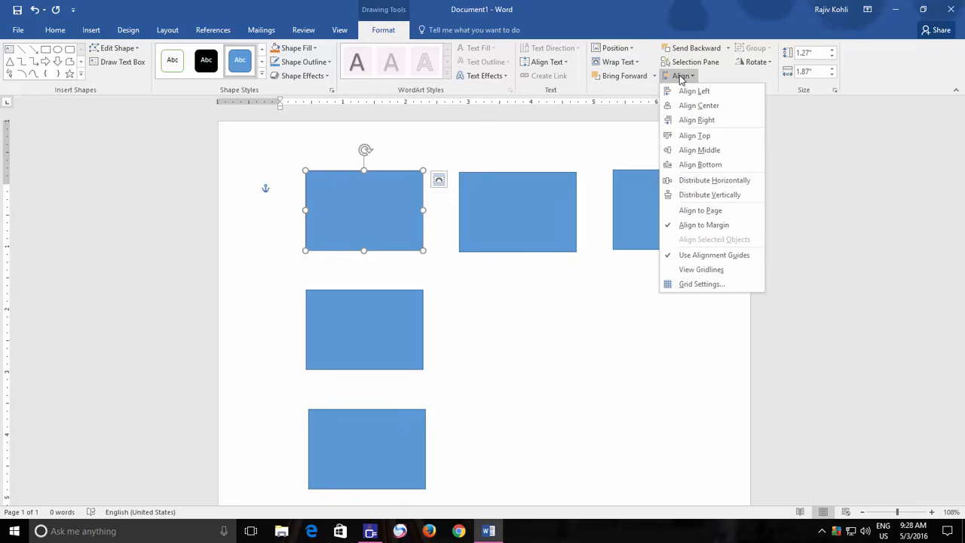
left_click(531, 202)
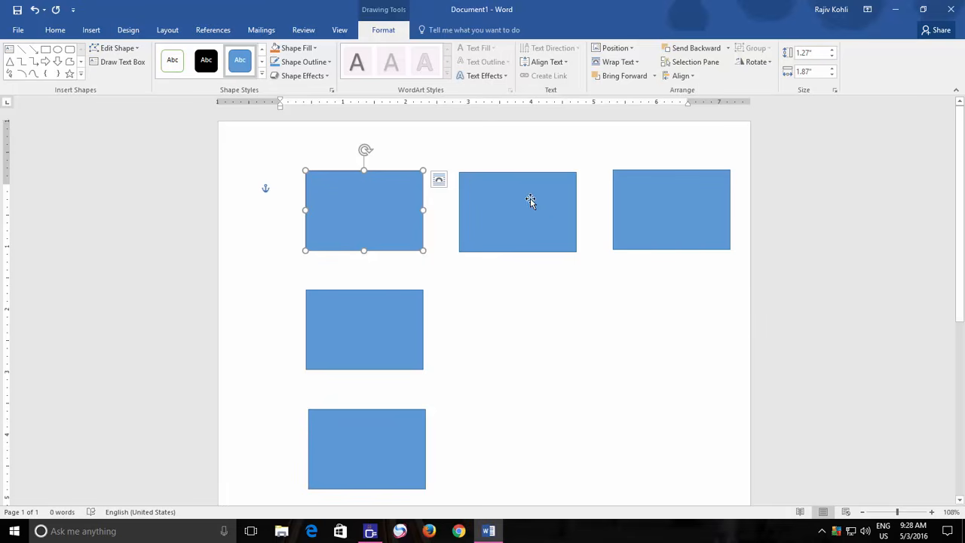
left_click(532, 202, "shift")
left_click(693, 77)
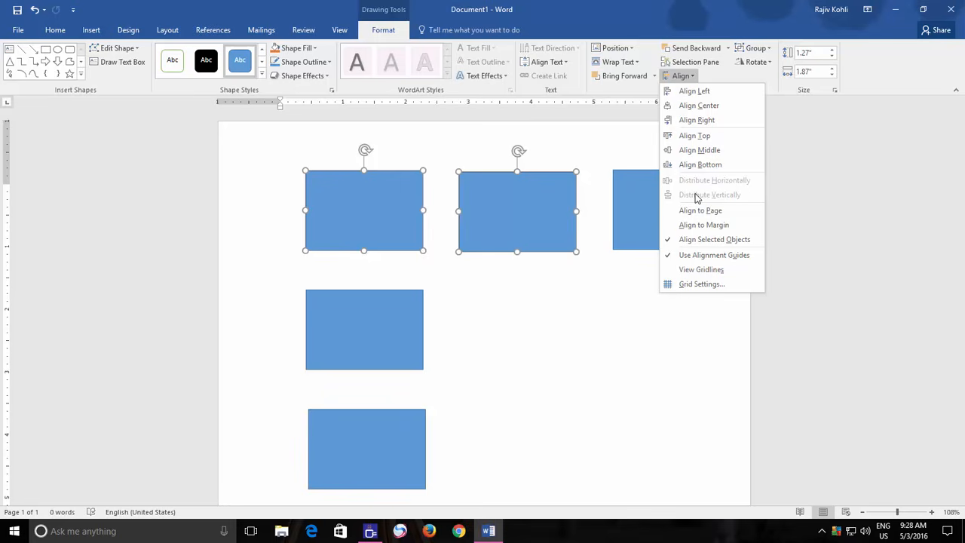
left_click(632, 198)
left_click(635, 196, "shift")
left_click(682, 76)
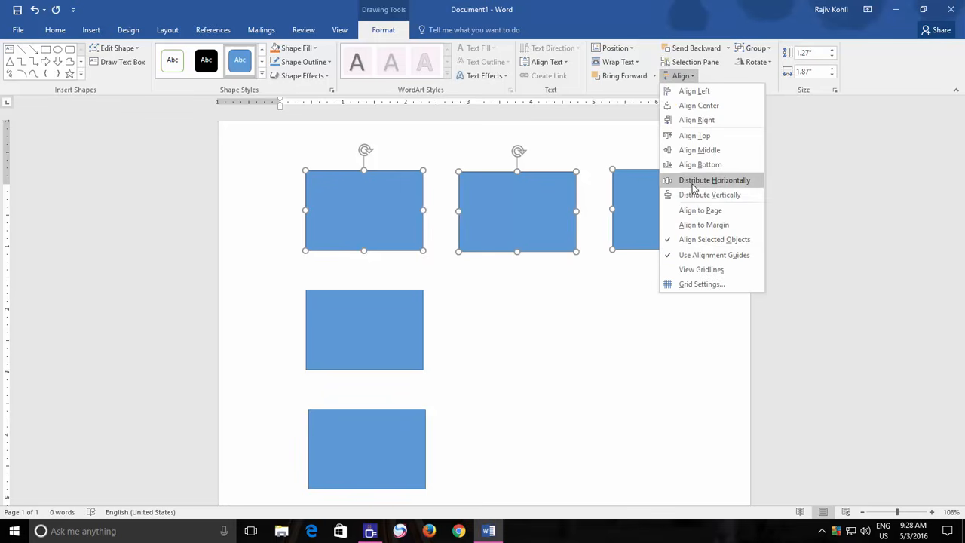
left_click(572, 272)
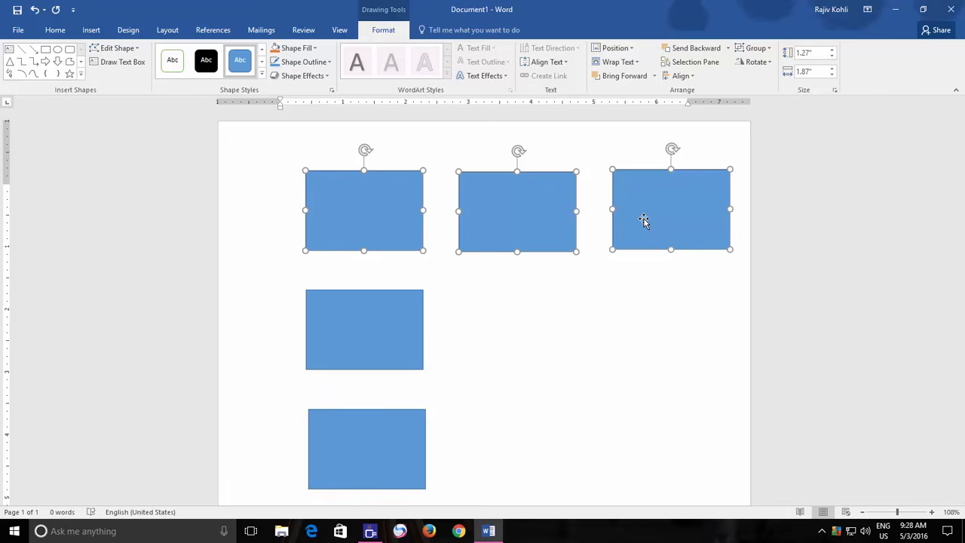
left_click(580, 317)
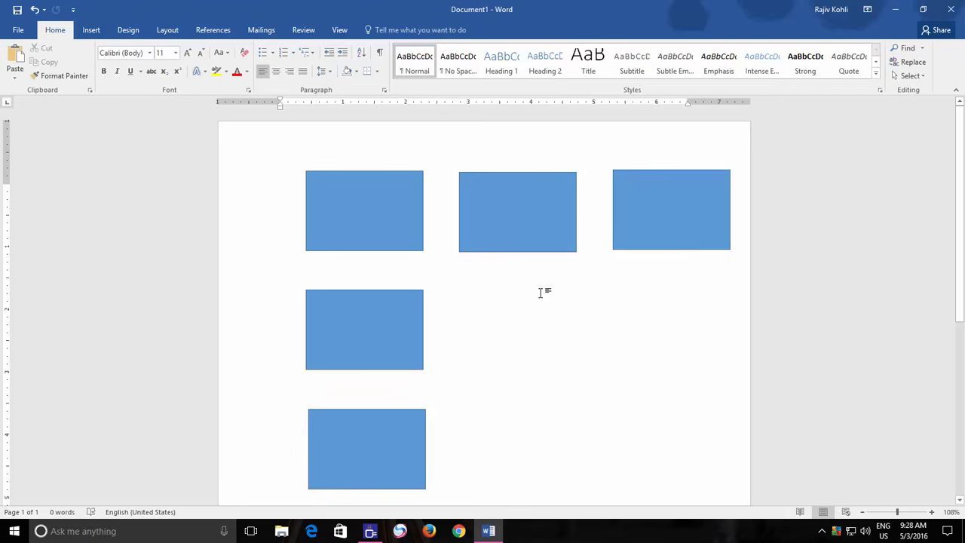
left_click(91, 30)
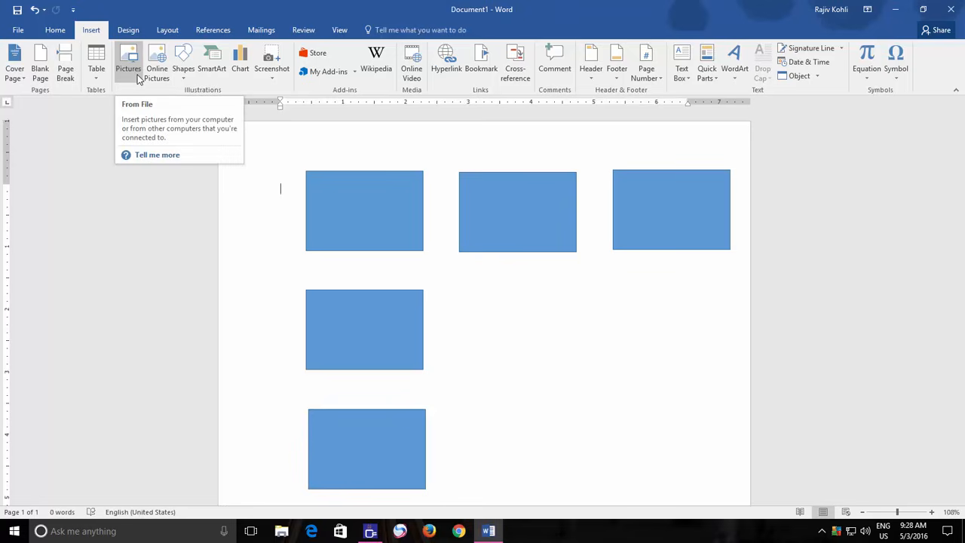
left_click(734, 64)
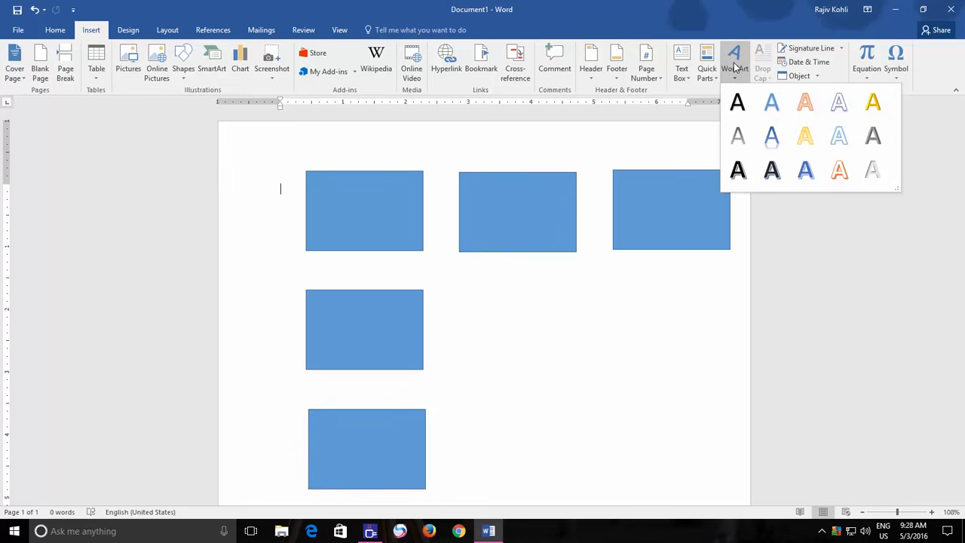
left_click(733, 62)
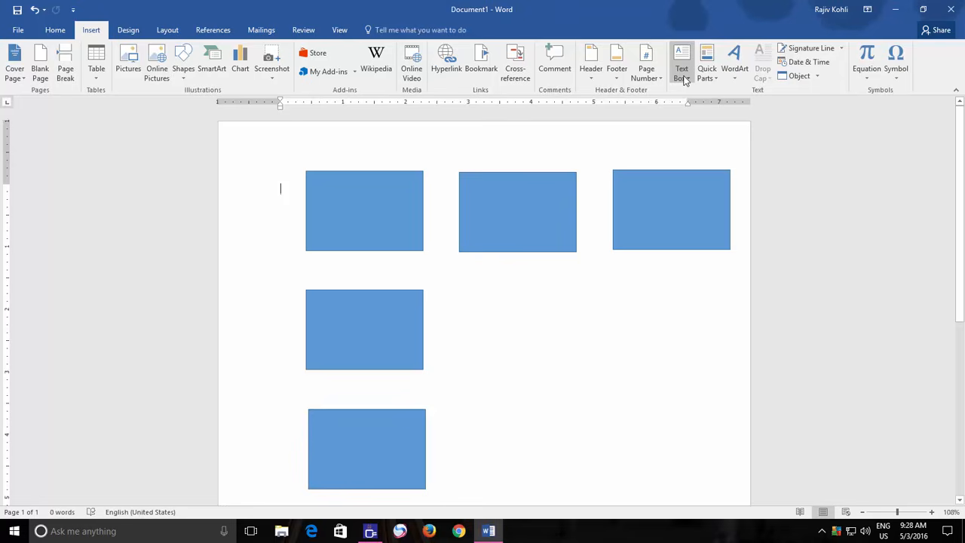